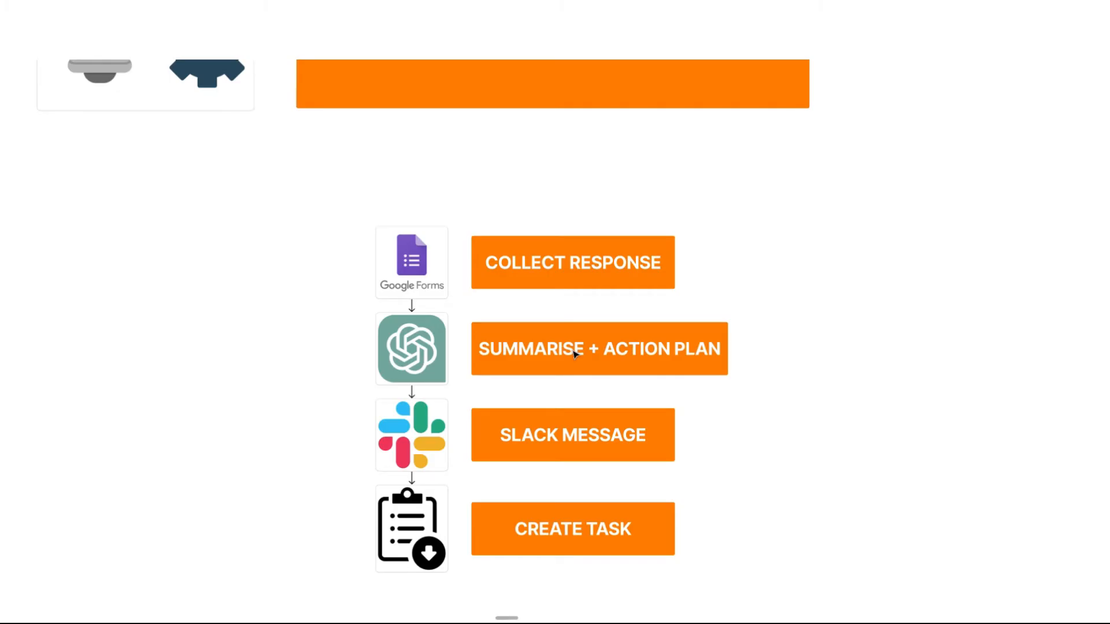
Review the whiteboard's four-stage workflow from collecting responses to creating a task, and its Zapier and Make automation tool options.
scroll(650, 308, down, 1)
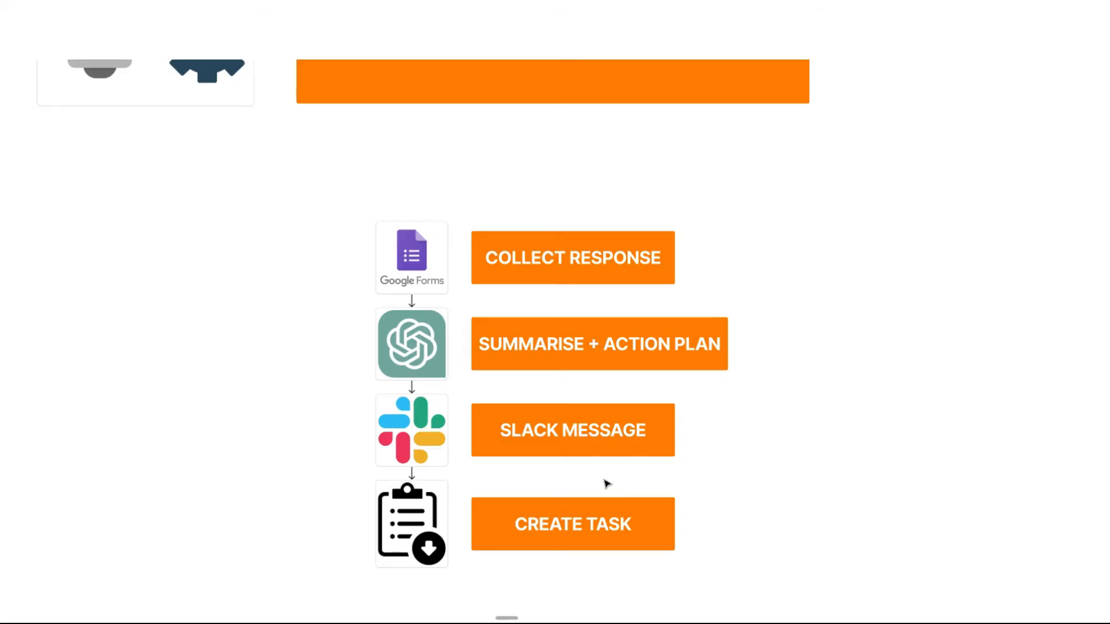
scroll(603, 485, down, 2)
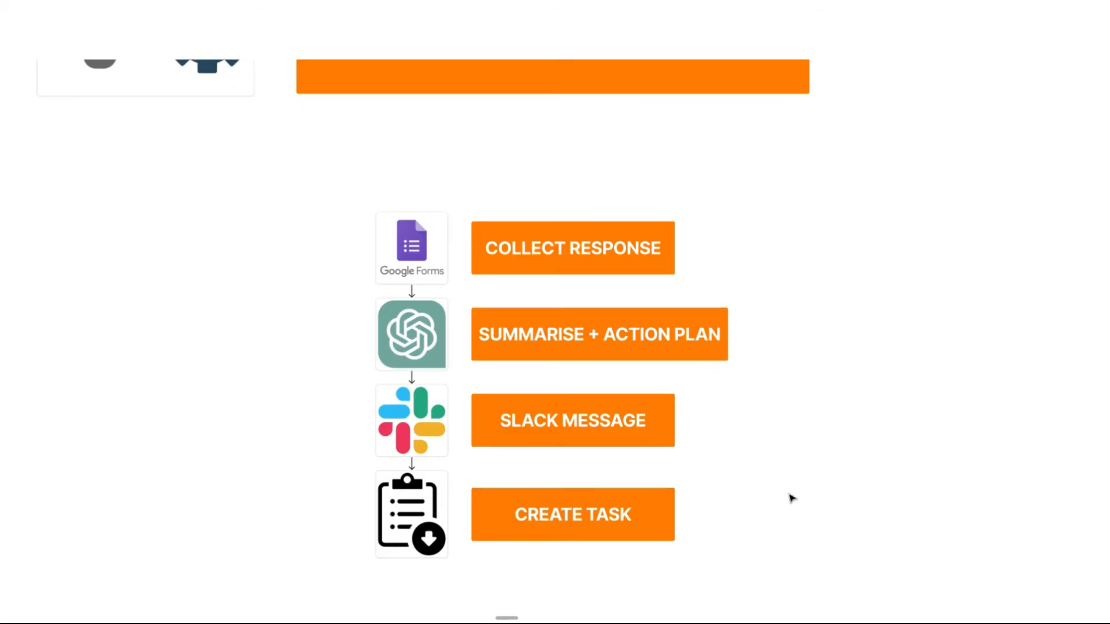
drag(729, 563, 682, 491)
scroll(581, 386, down, 3)
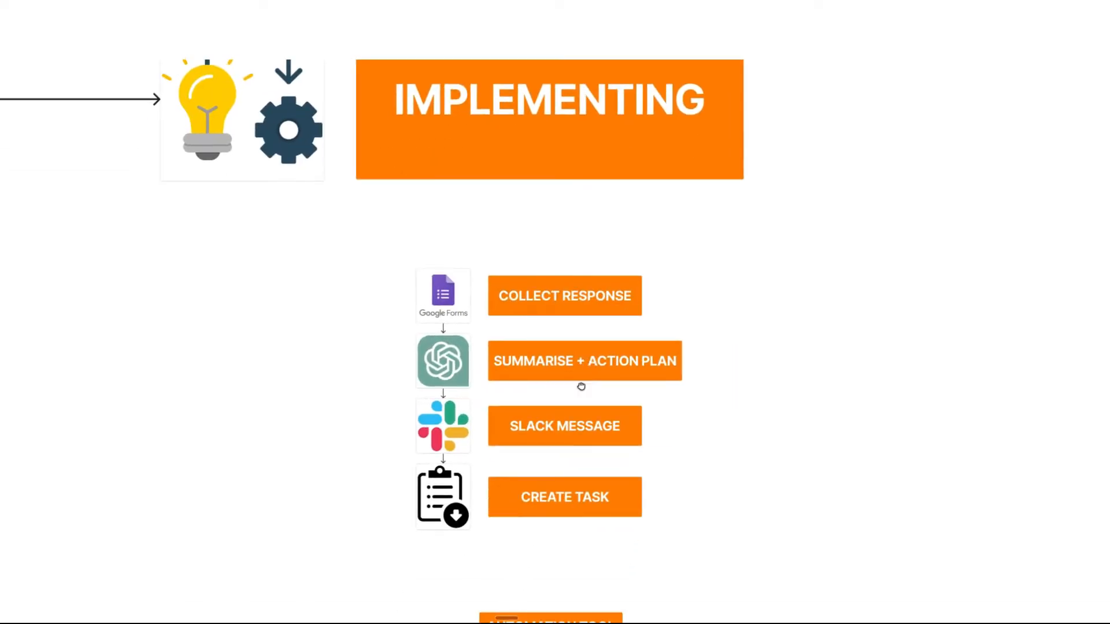
scroll(581, 386, down, 5)
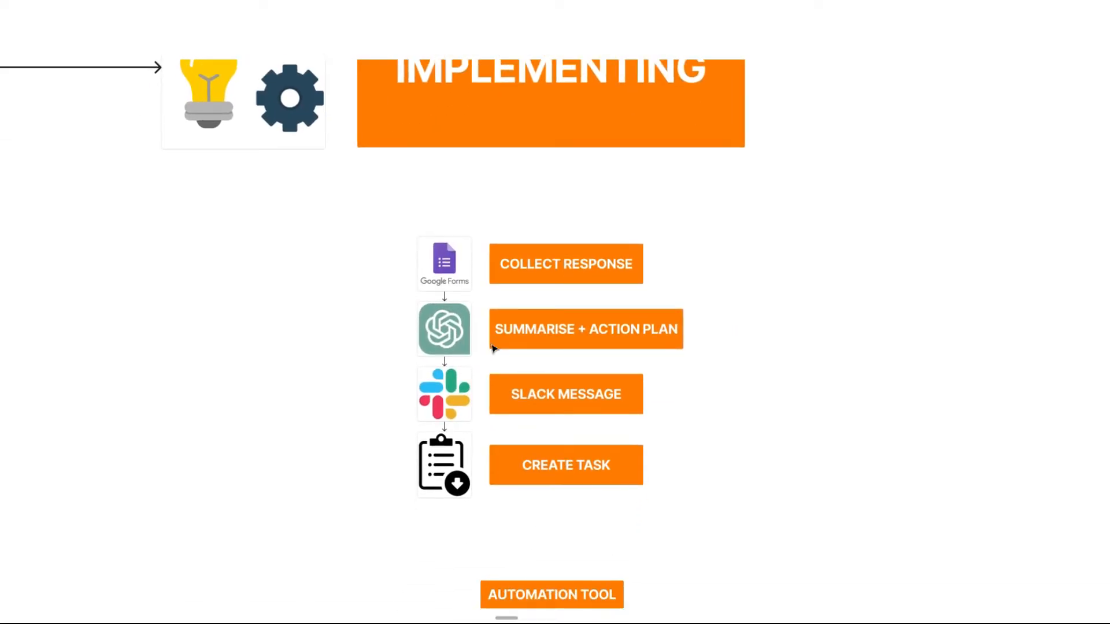
scroll(676, 362, down, 5)
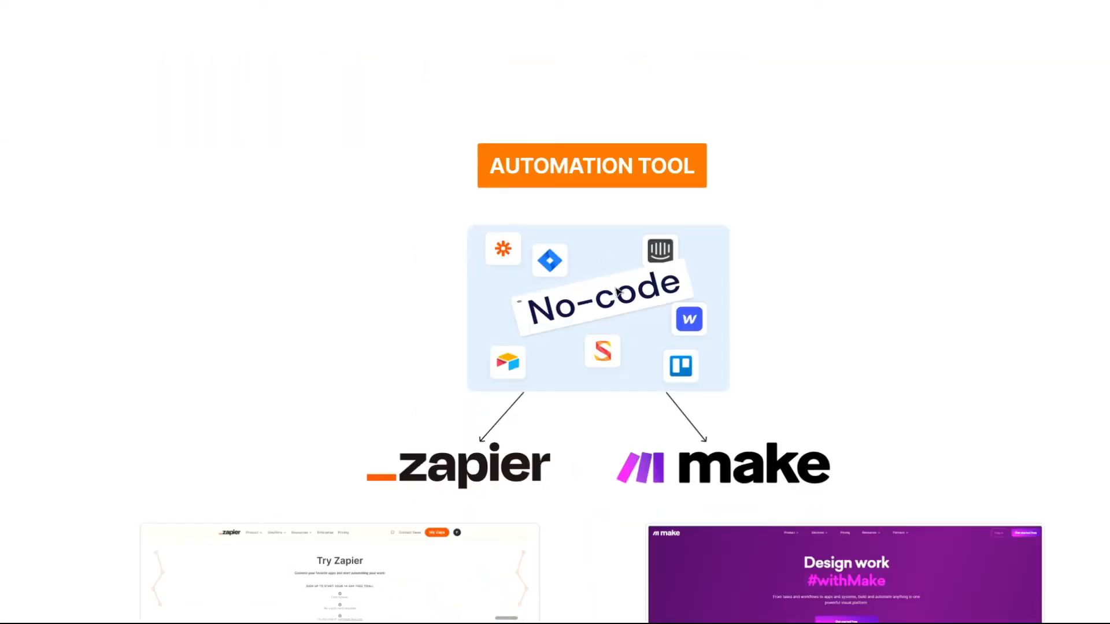
scroll(626, 418, down, 5)
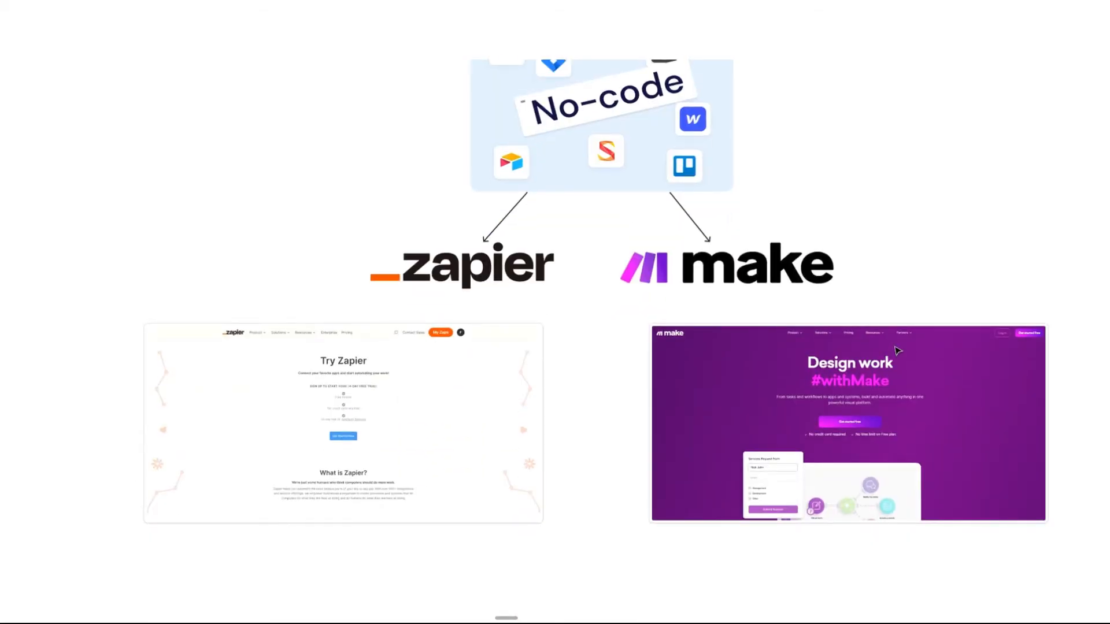
scroll(633, 228, up, 2)
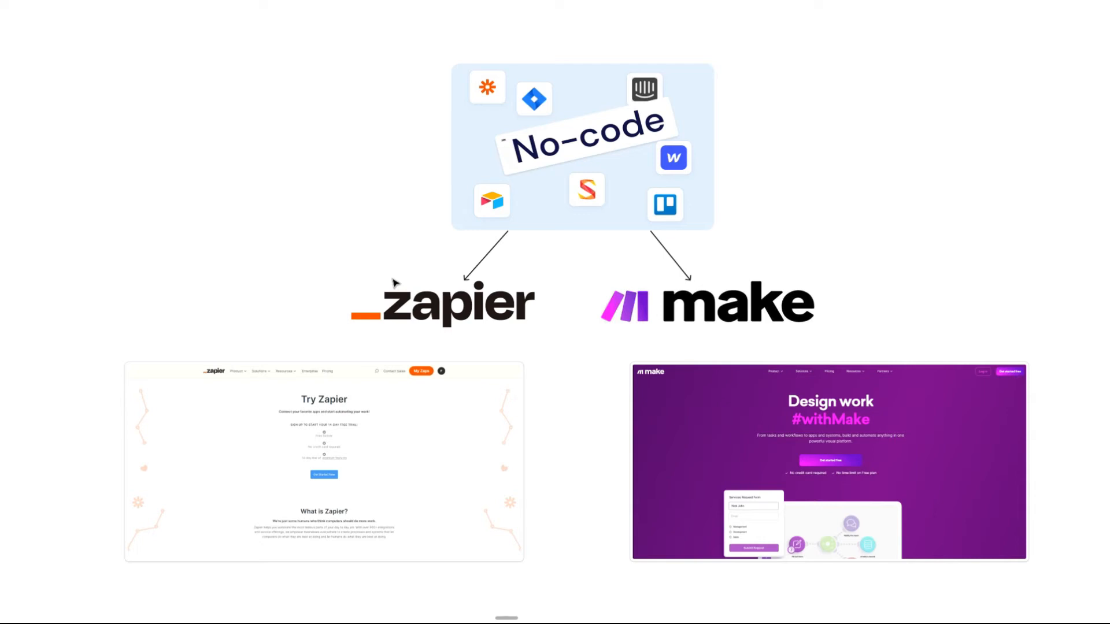
click(775, 309)
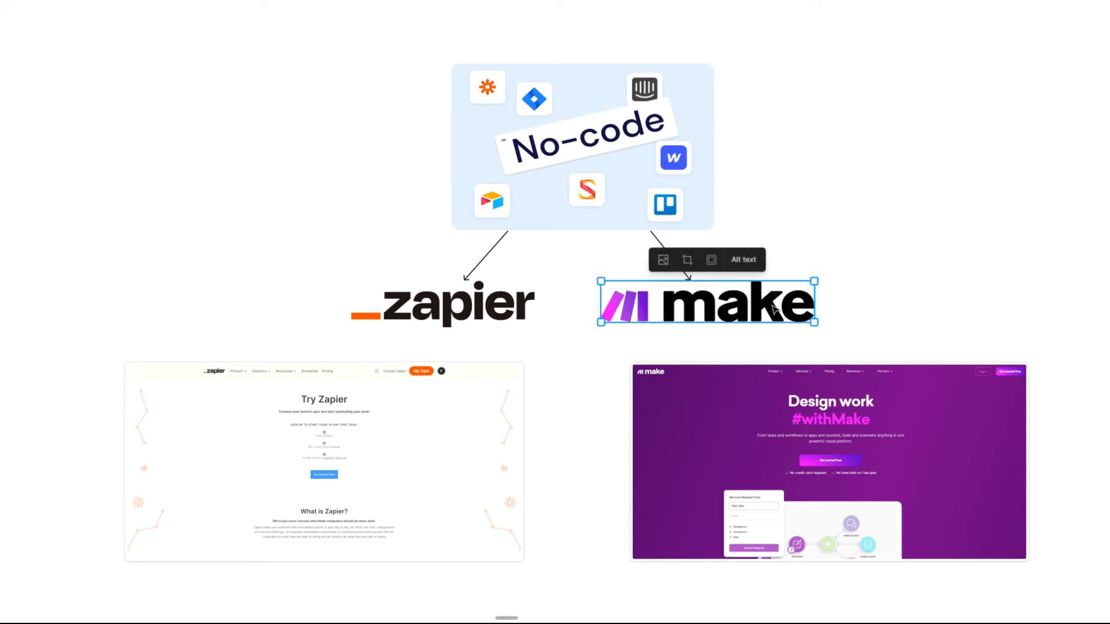
click(822, 289)
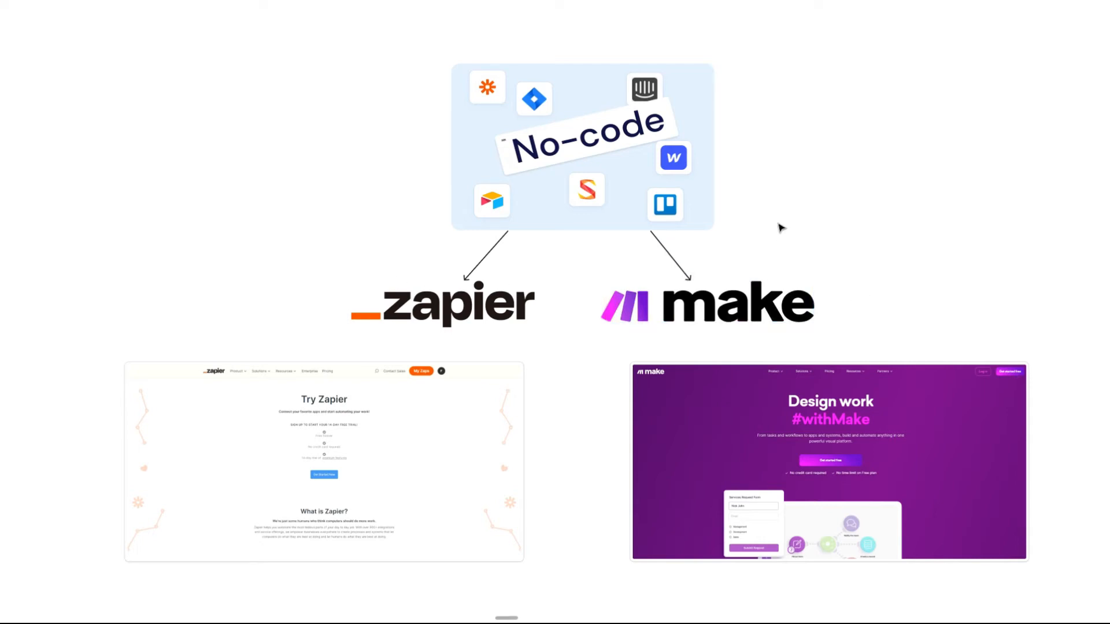
scroll(753, 280, up, 5)
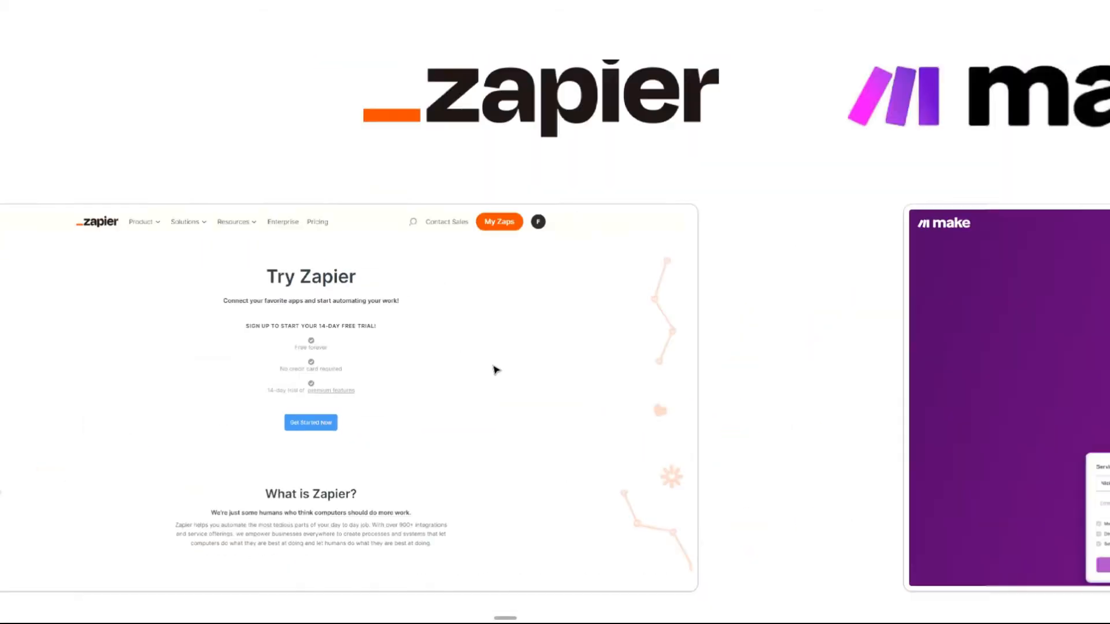
key(Right)
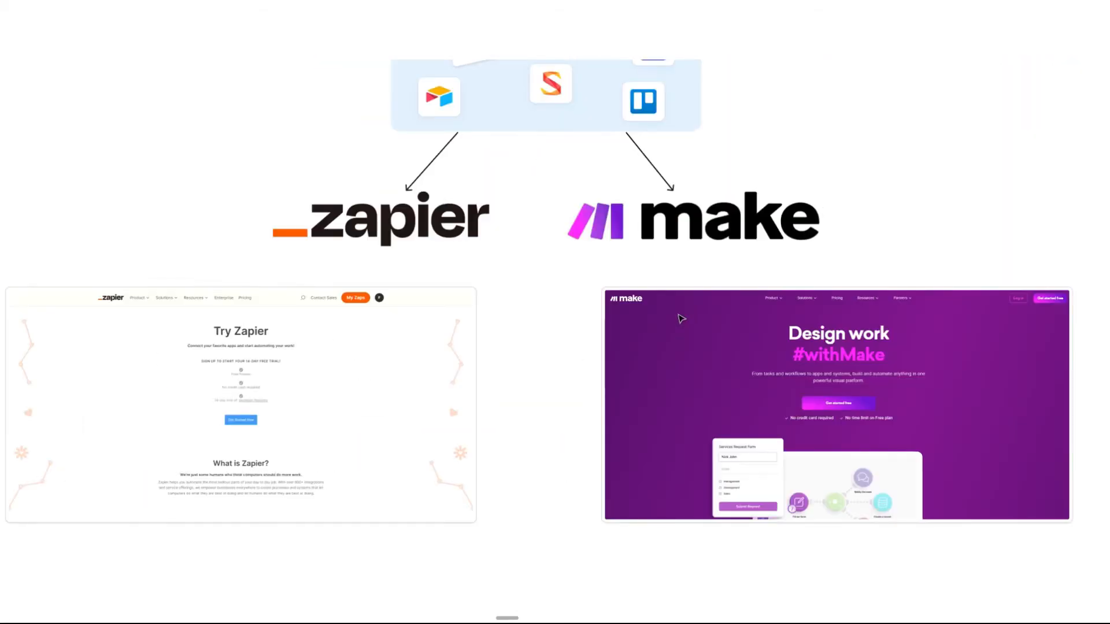
key(Right)
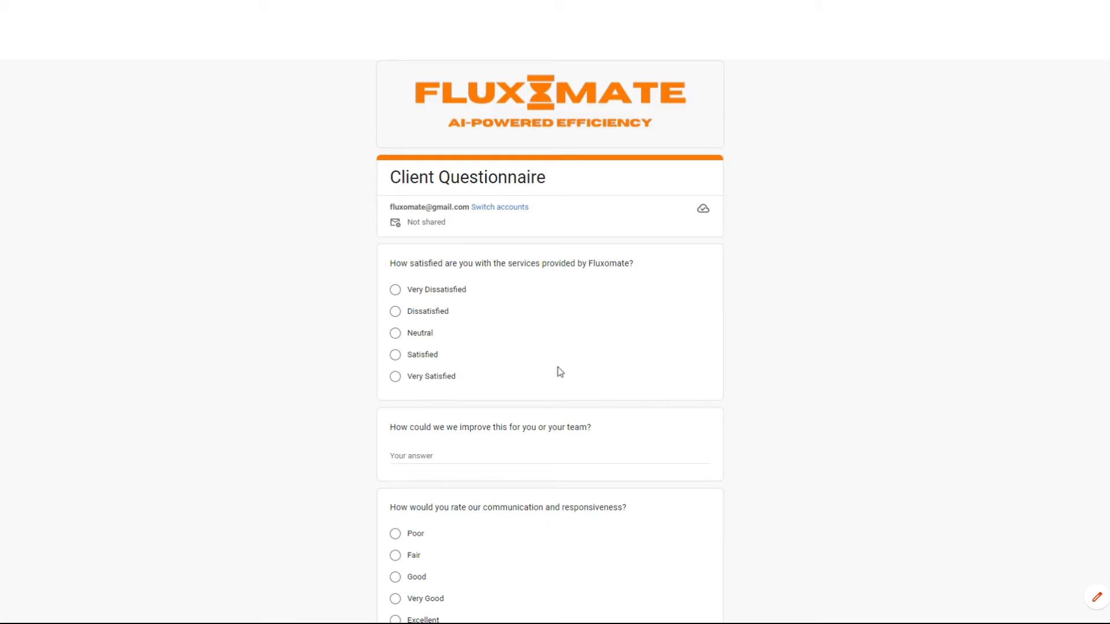
Read through all the questions of the Fluxomate Client Questionnaire form, from the satisfaction rating to the final feedback question.
scroll(519, 267, down, 15)
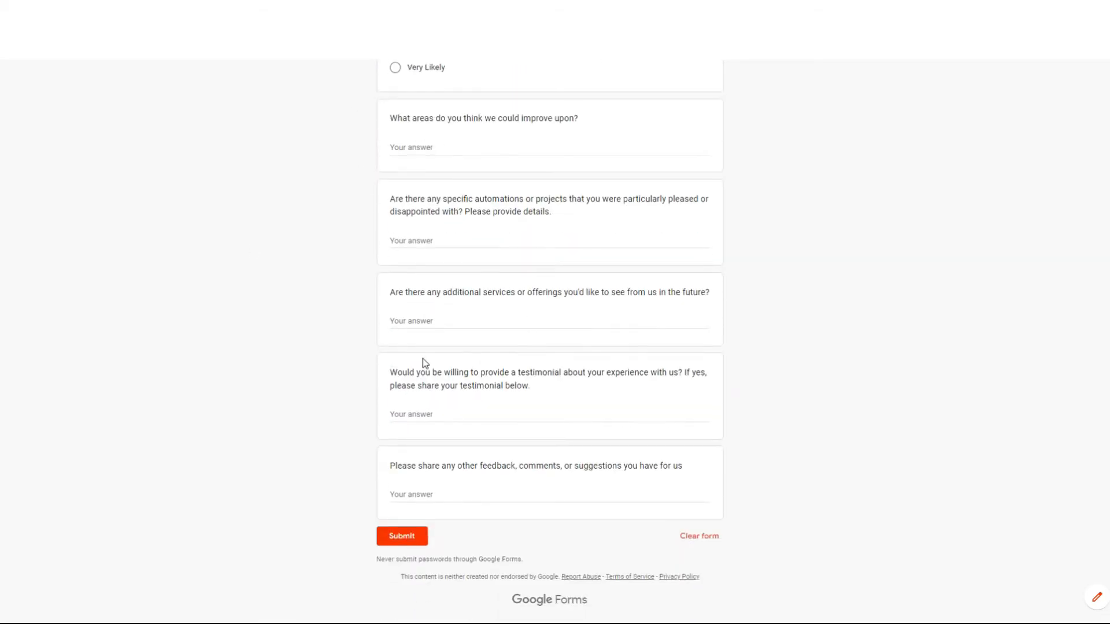
scroll(417, 363, up, 3)
scroll(512, 265, up, 6)
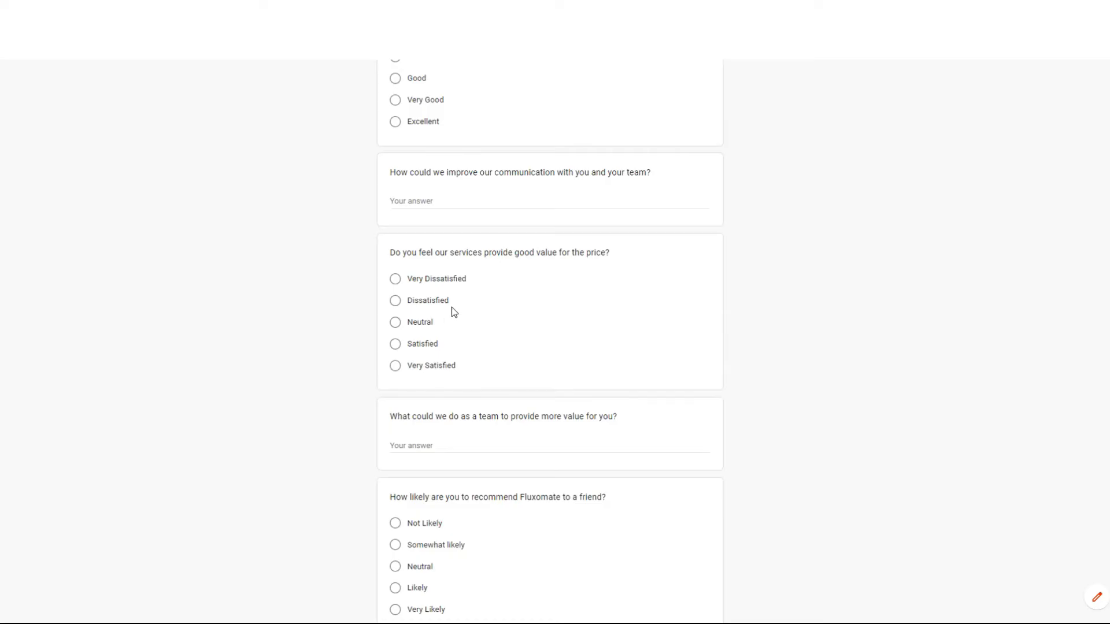
scroll(455, 311, up, 5)
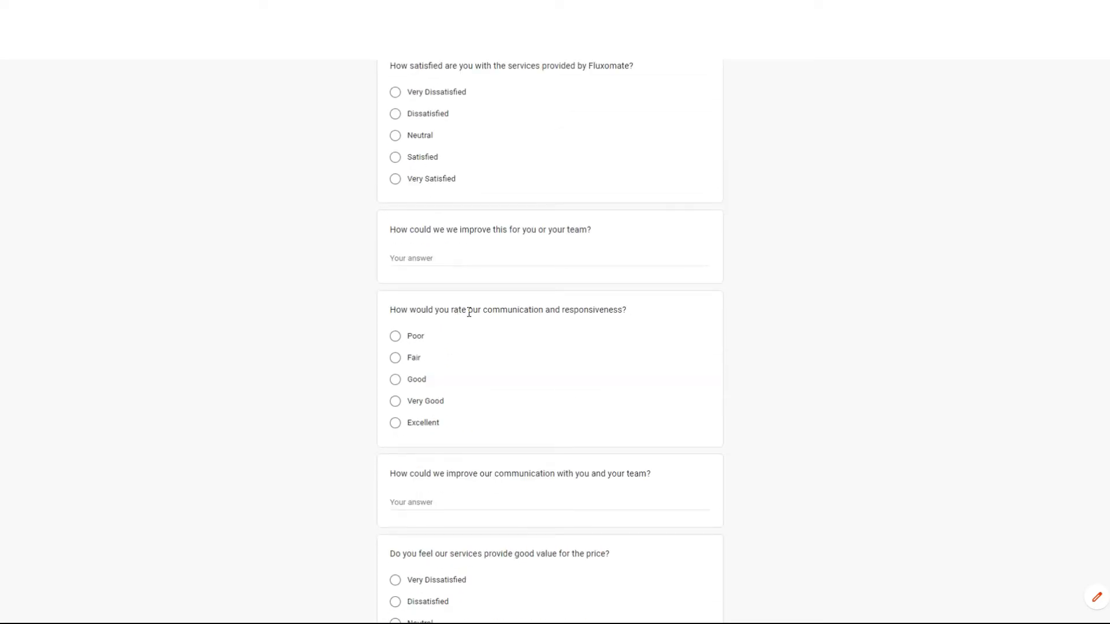
scroll(434, 270, up, 4)
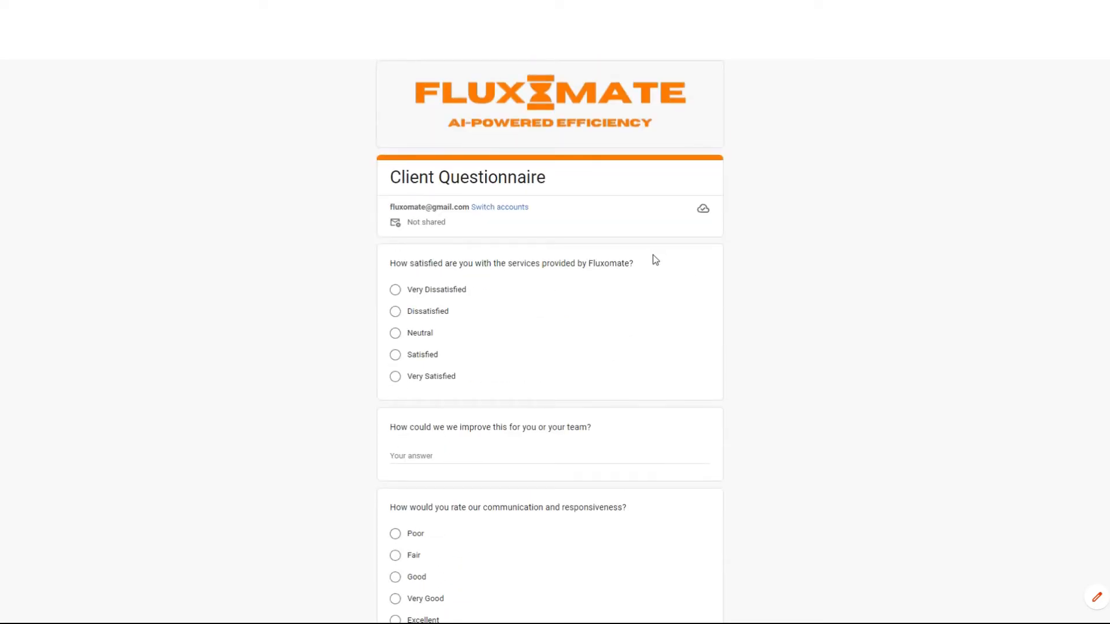
scroll(365, 250, down, 1)
drag(423, 200, 574, 203)
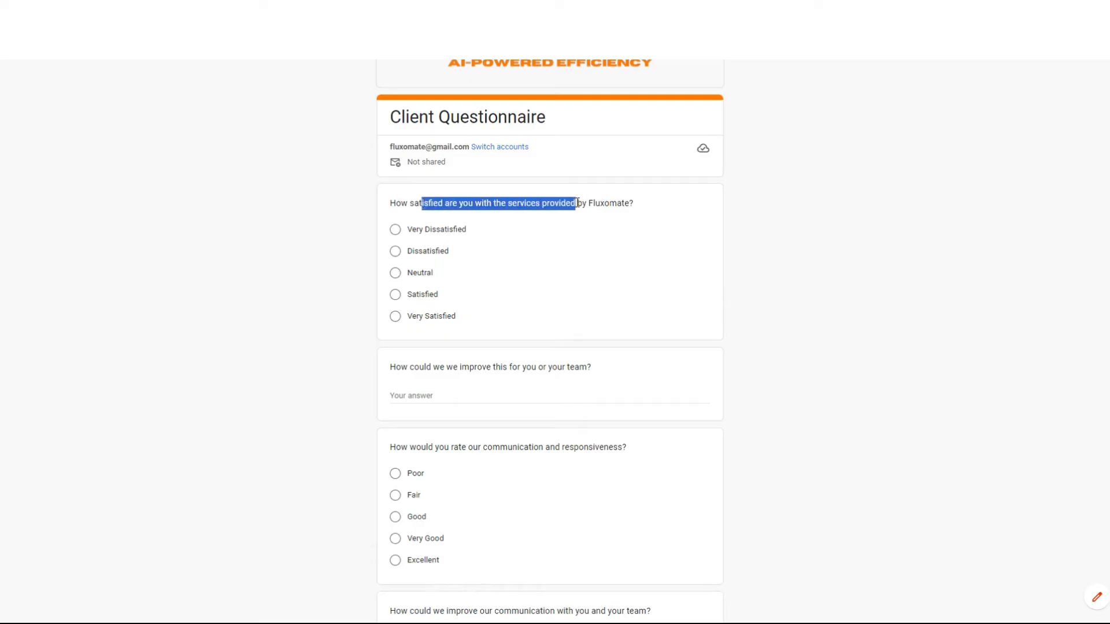
scroll(549, 302, down, 15)
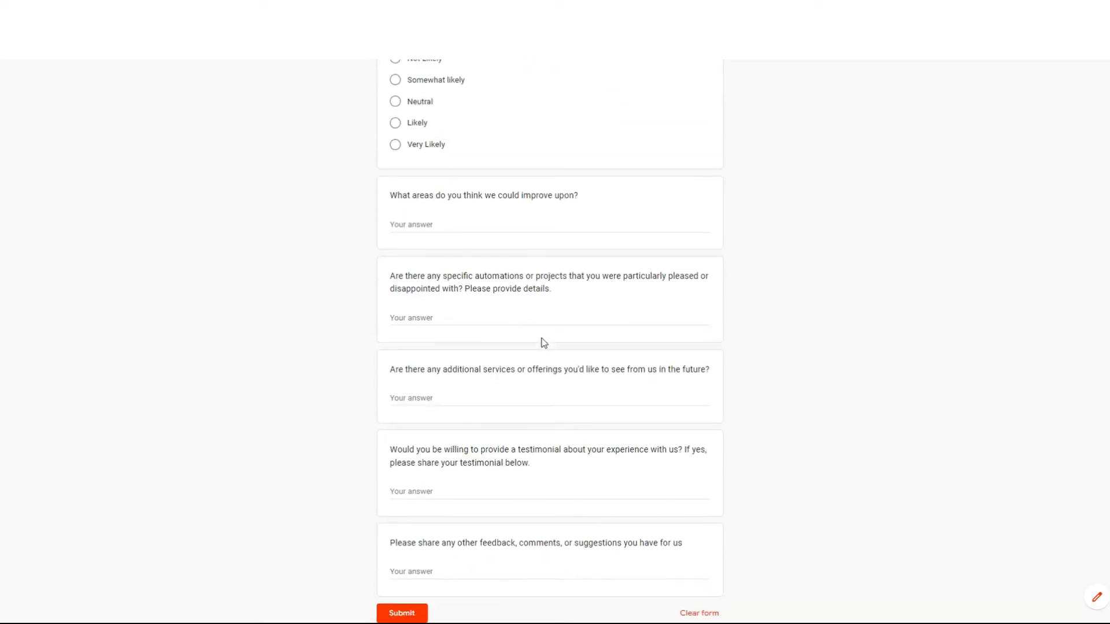
scroll(509, 335, up, 15)
click(524, 228)
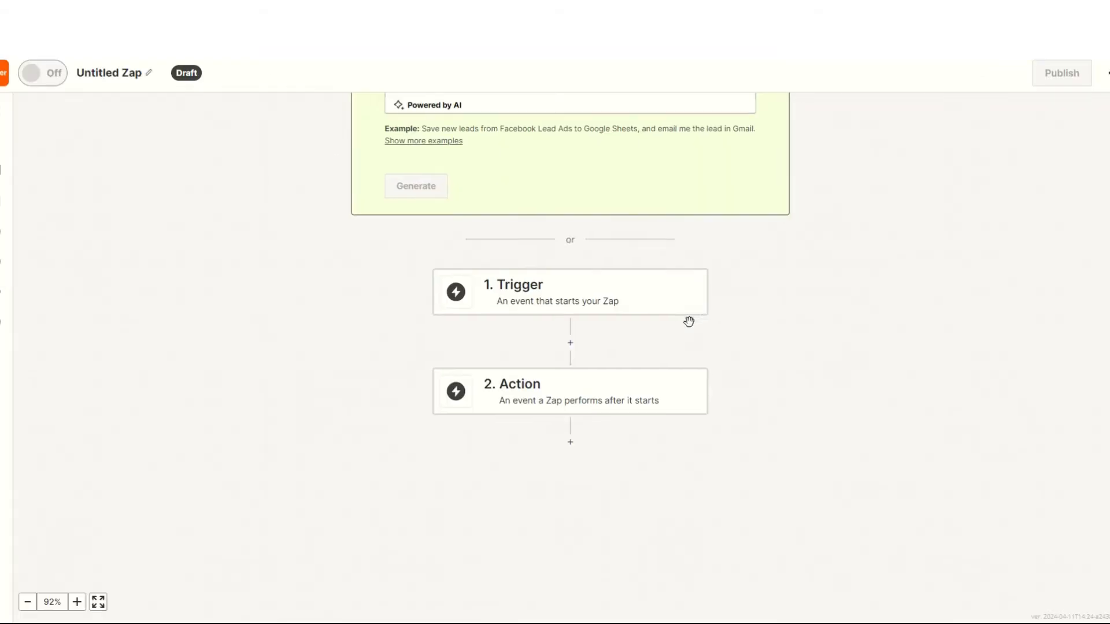
Search the trigger apps for "google" and set Google Forms as the trigger app of the untitled Zap.
scroll(688, 320, up, 5)
scroll(610, 370, down, 1)
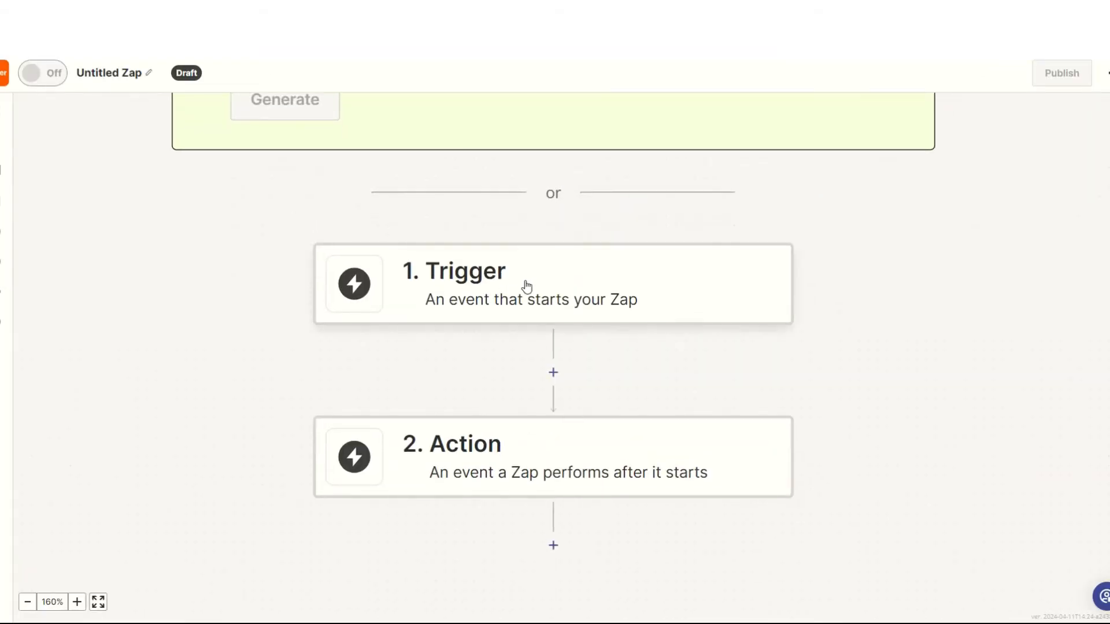
click(560, 282)
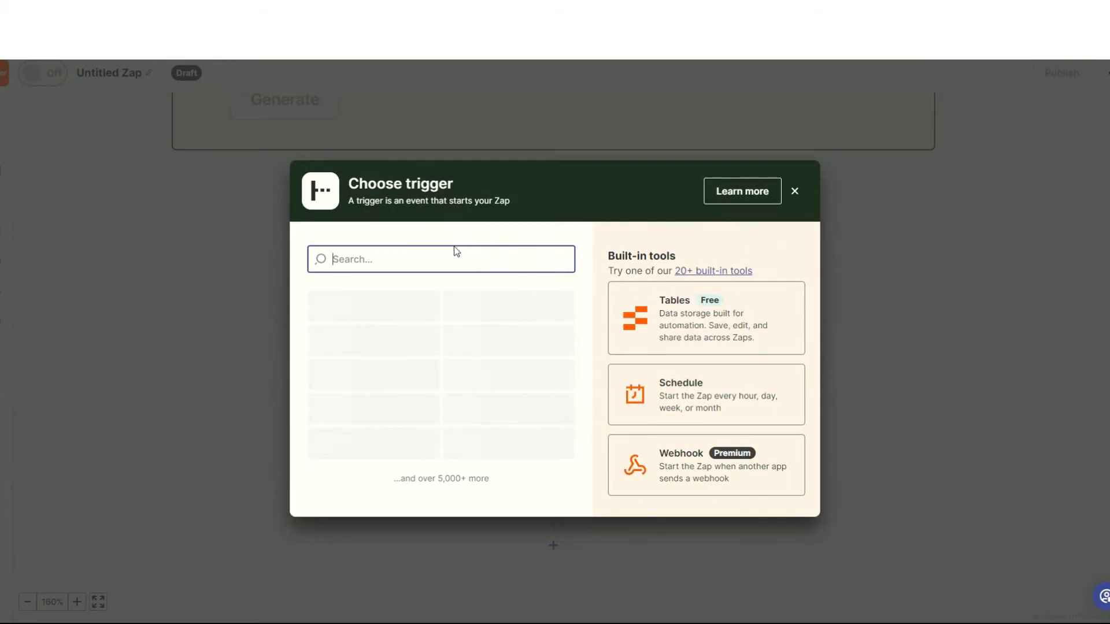
text(g)
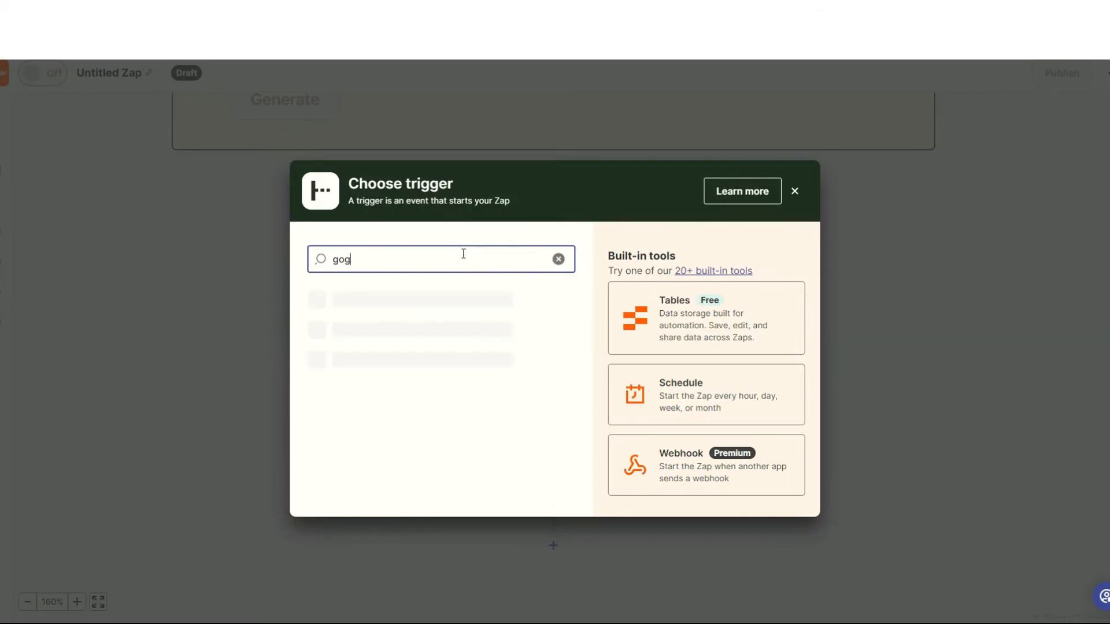
text(oogle)
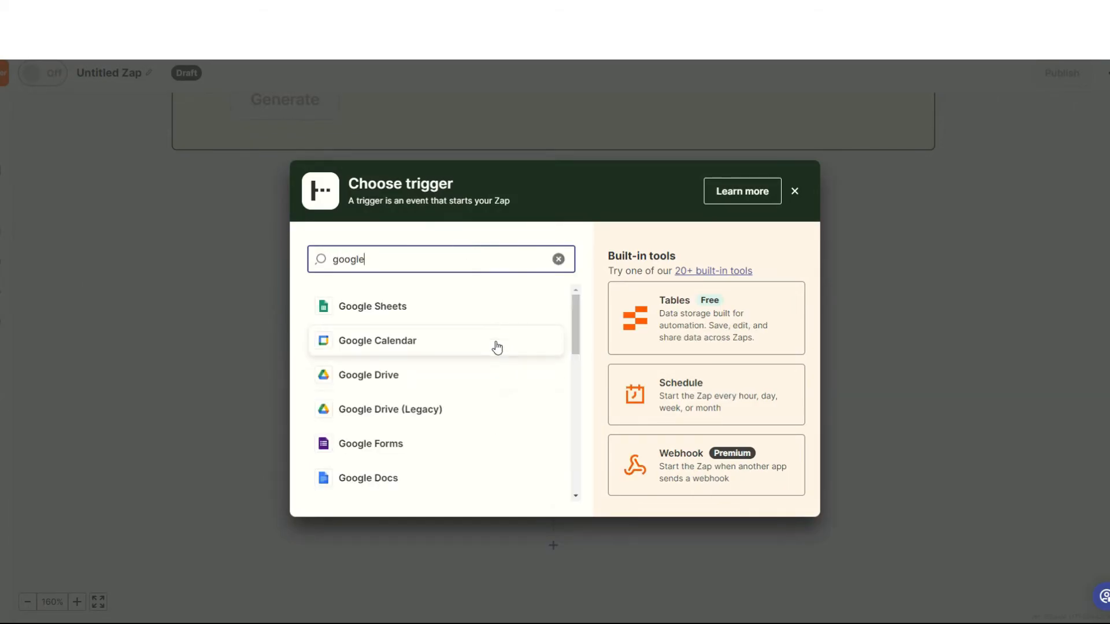
click(466, 446)
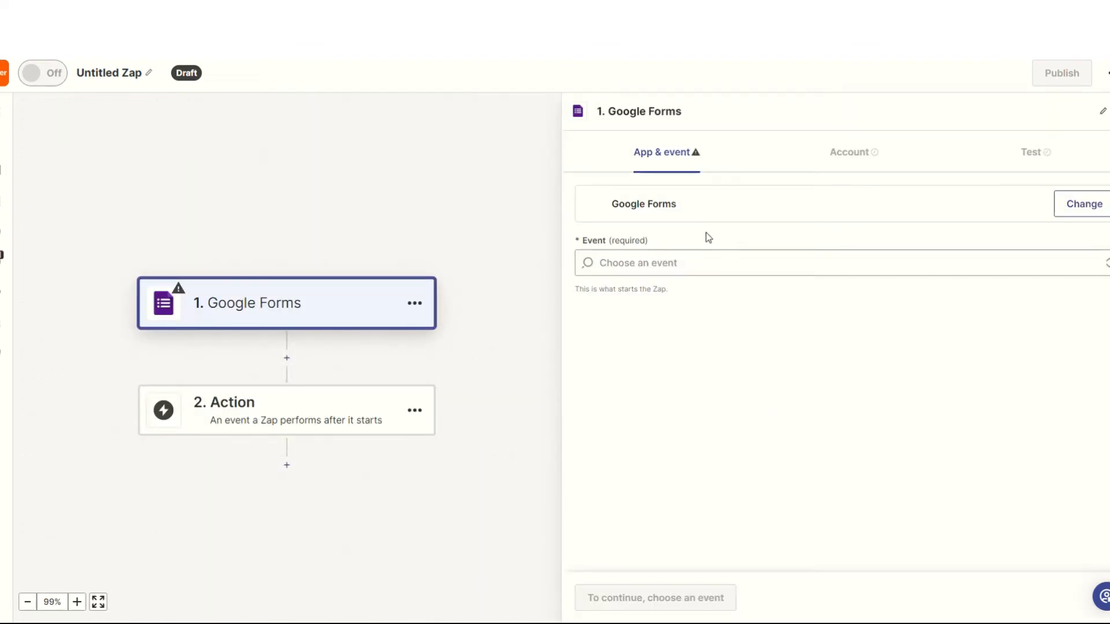
Set the Google Forms trigger event to New Form Response and choose the Google Forms account.
click(693, 269)
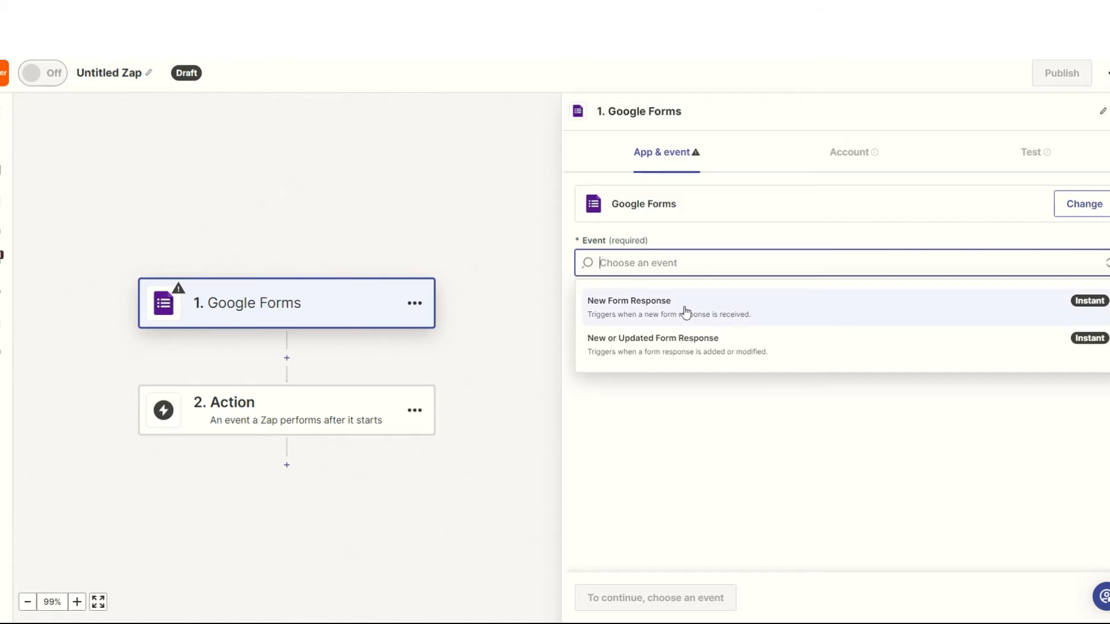
click(719, 307)
click(611, 597)
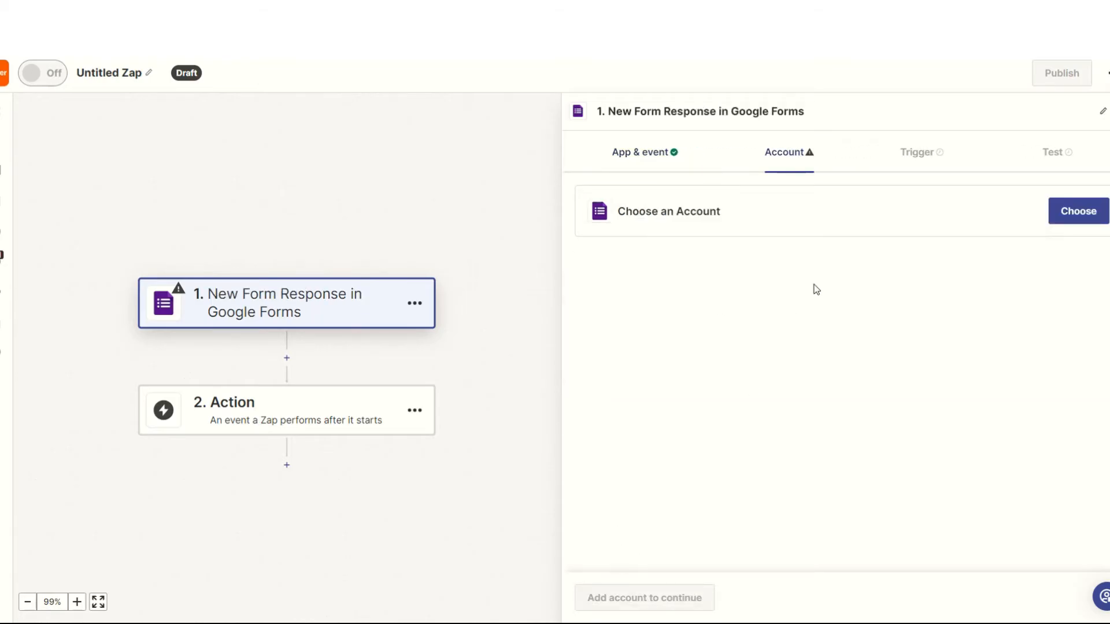
click(1073, 211)
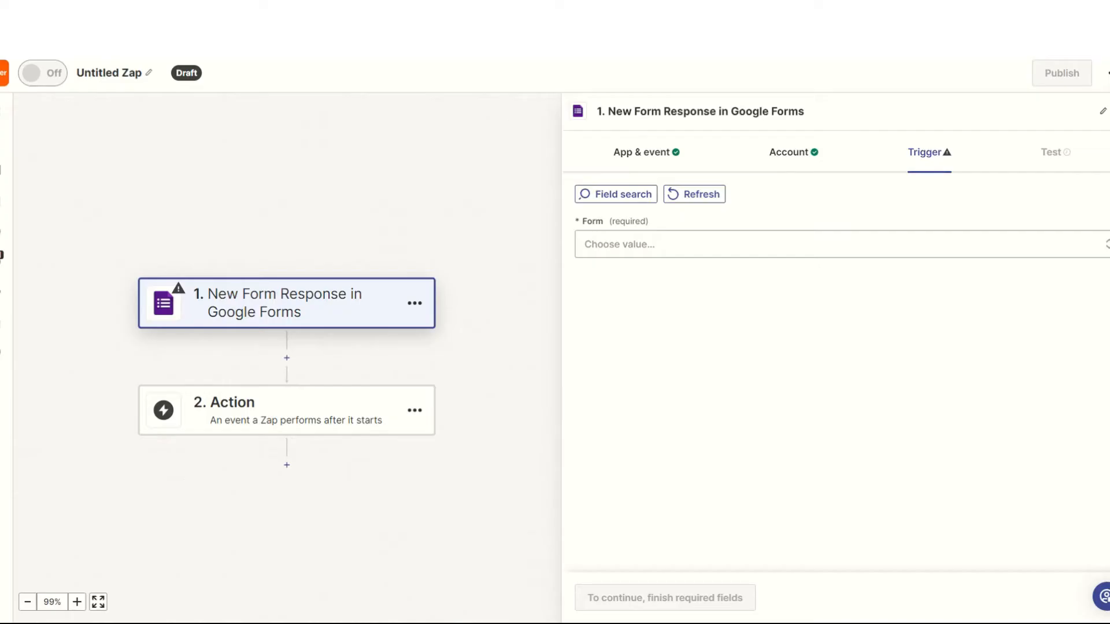
Complete the trigger's form setup, test the trigger, review the Form Response A record and continue with it.
click(608, 597)
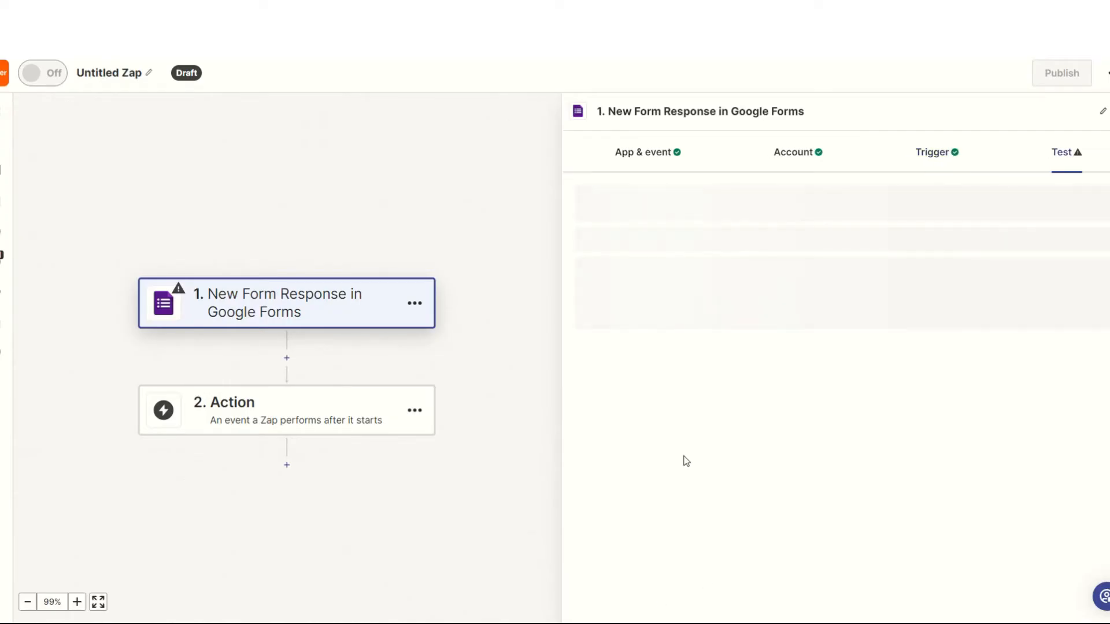
click(814, 352)
scroll(886, 389, down, 5)
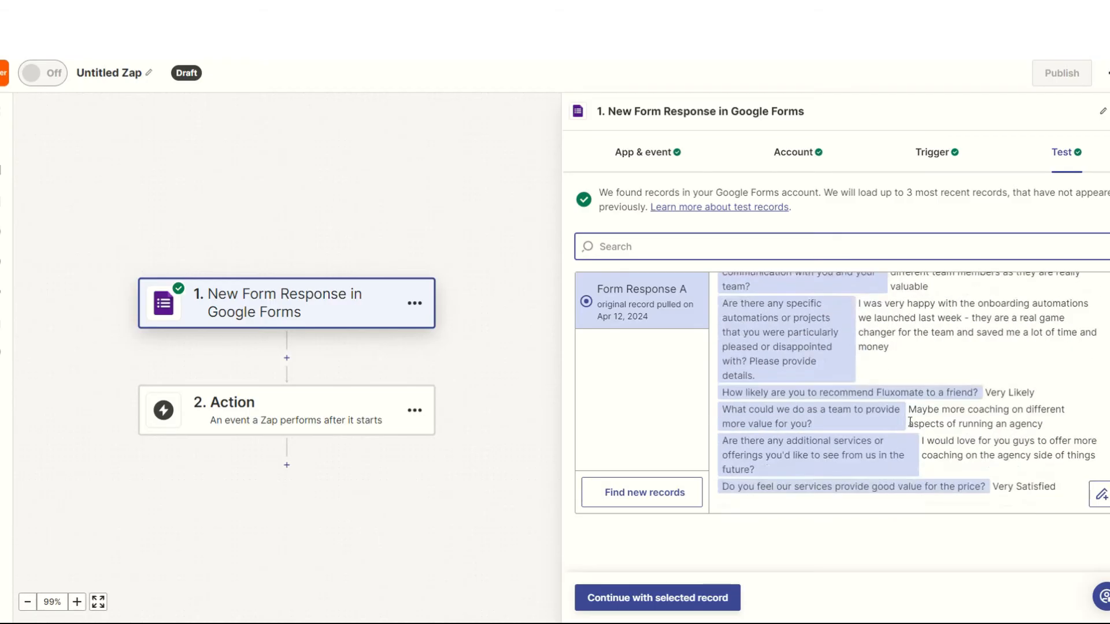
scroll(910, 421, up, 5)
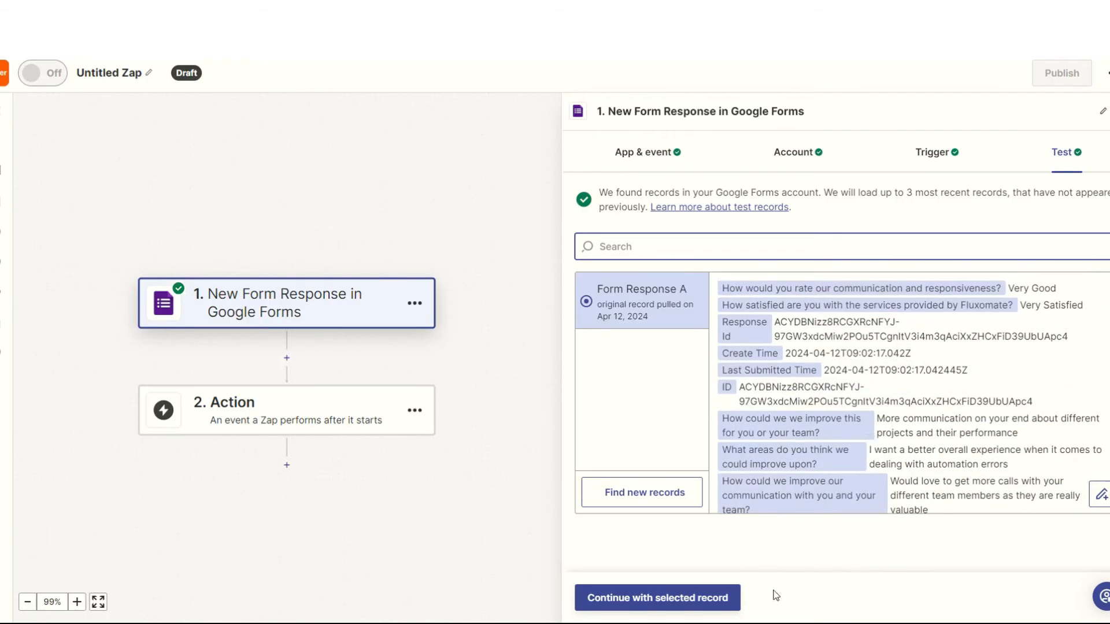
click(657, 597)
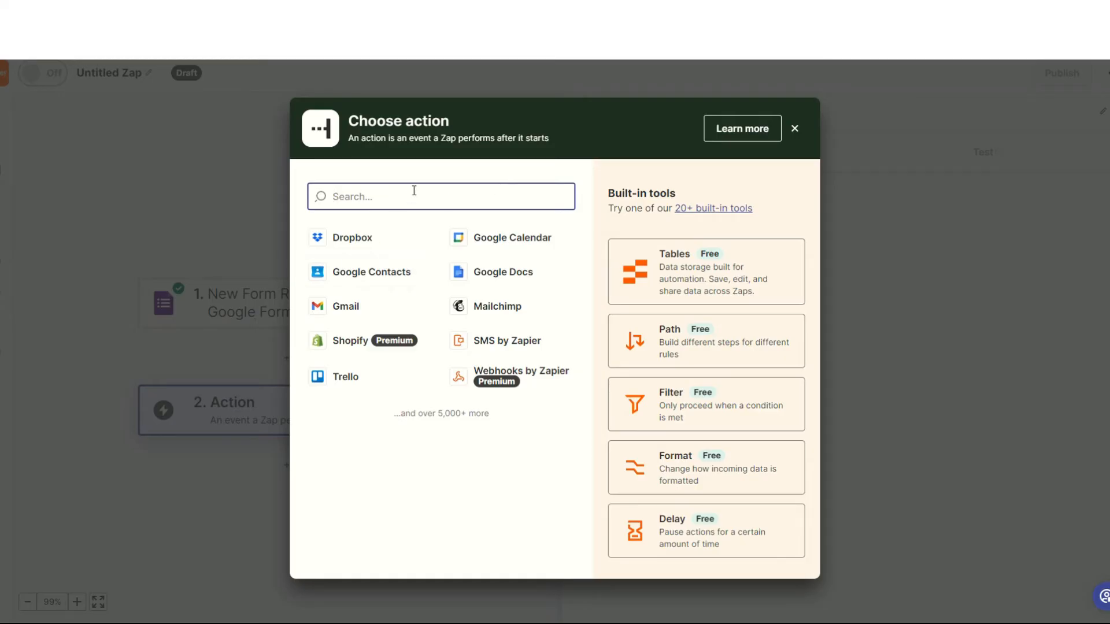
Search the action apps for "chat", choose ChatGPT for the second step and set its event to Conversation.
text(chat)
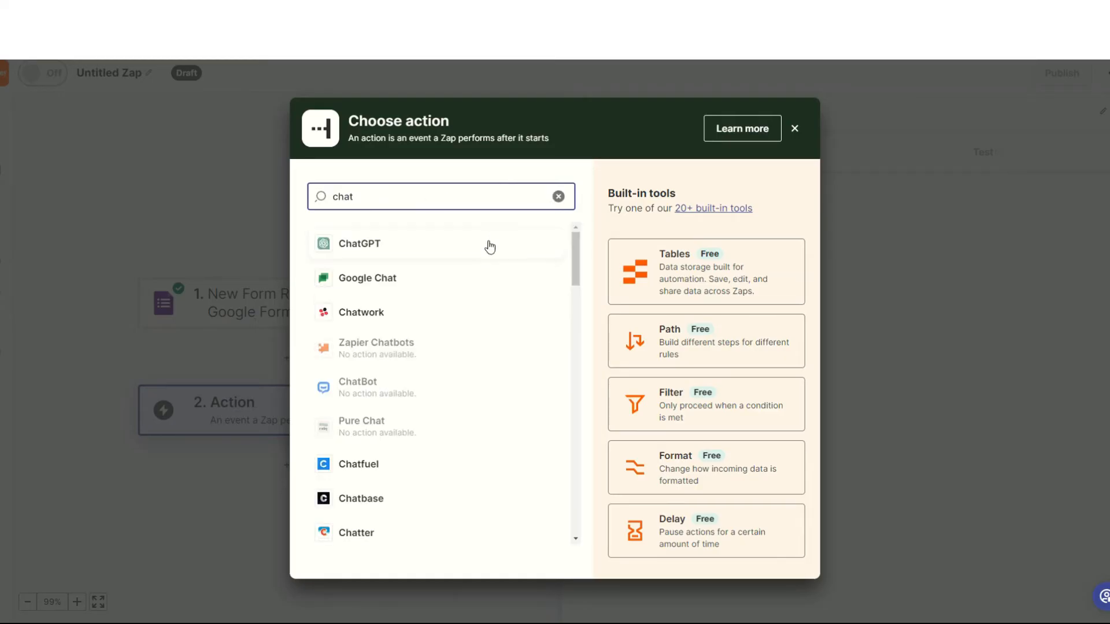
click(485, 245)
scroll(766, 465, down, 1)
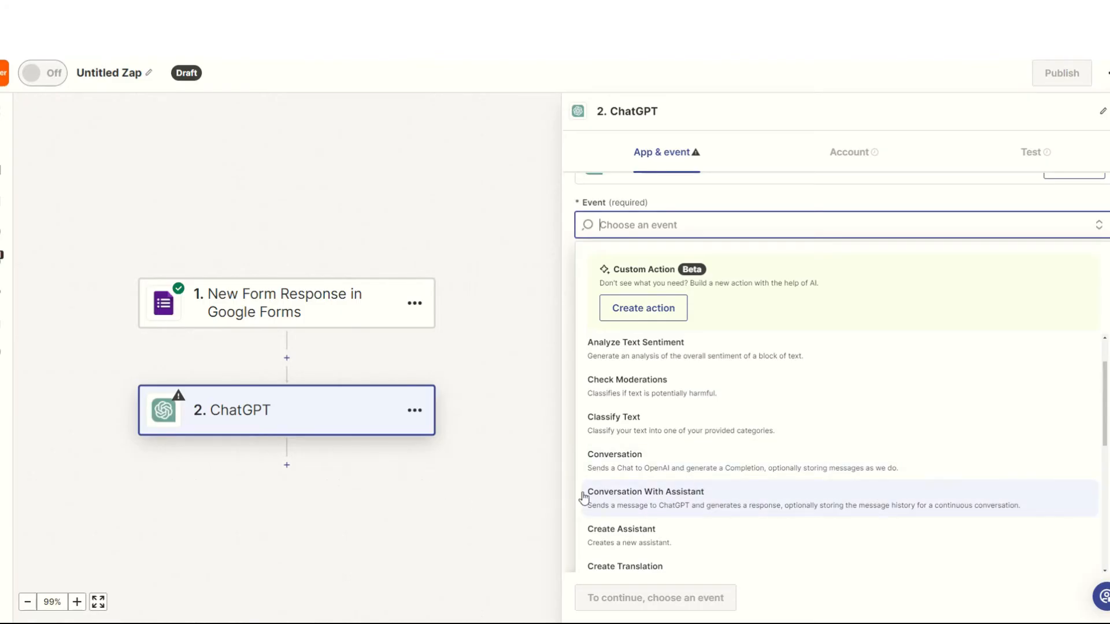
click(651, 459)
Choose the ChatGPT account and fill the User Message with each feedback question followed by its Google Forms answer field.
click(1078, 211)
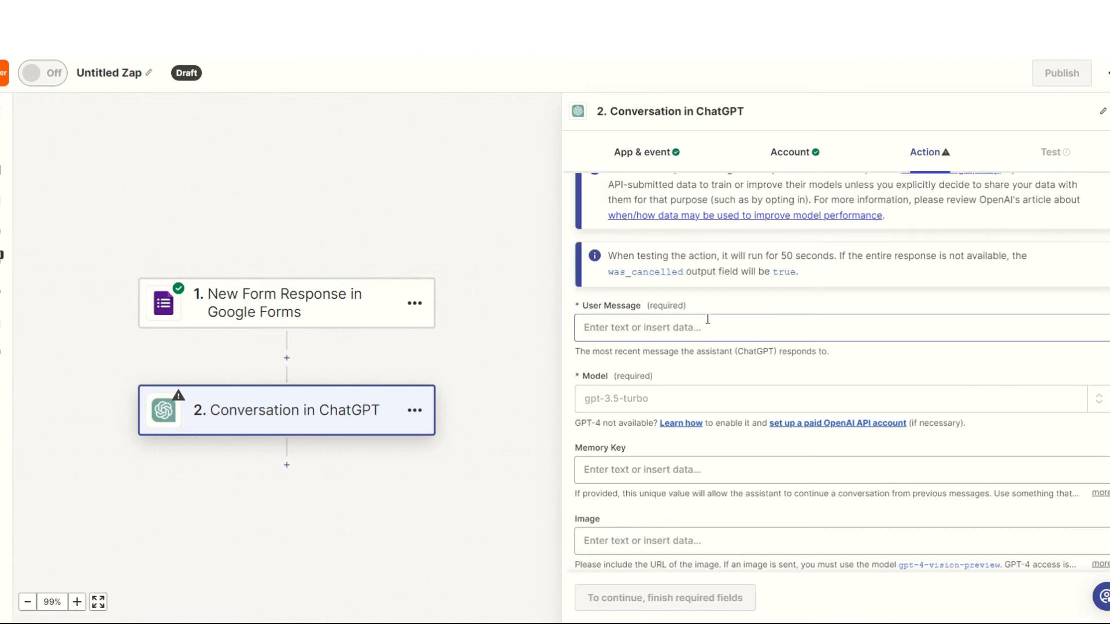
click(708, 319)
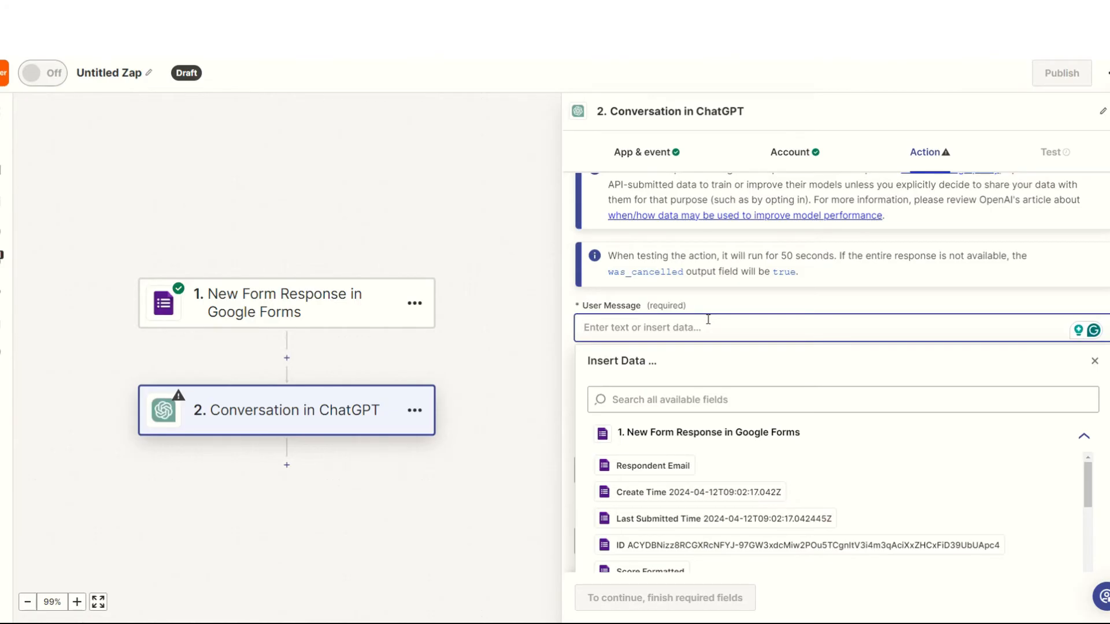
scroll(750, 478, down, 5)
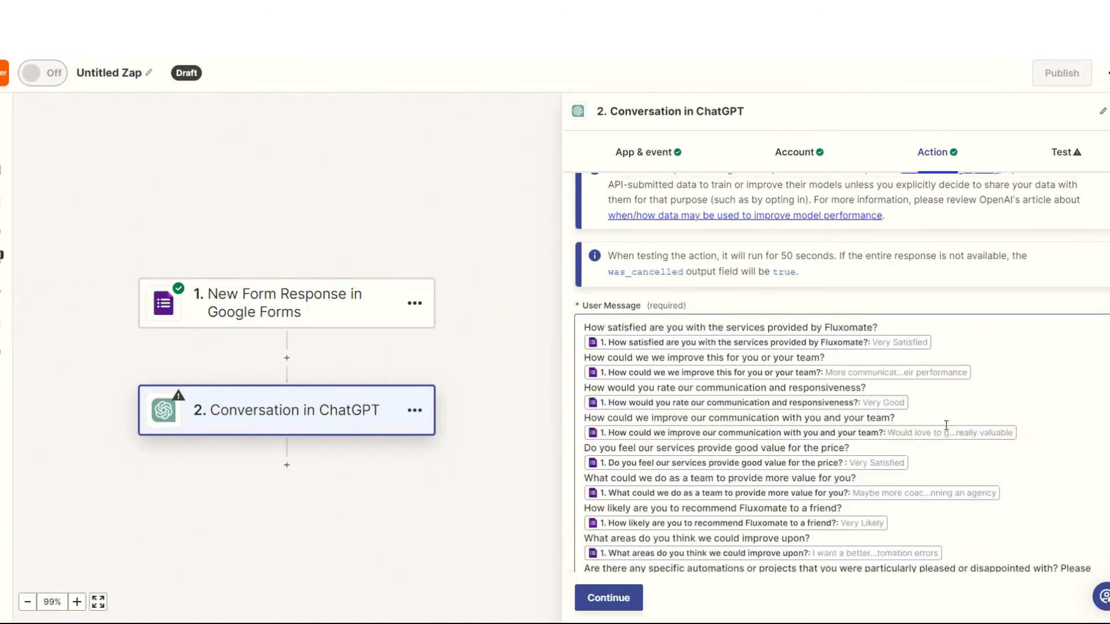
scroll(946, 425, down, 2)
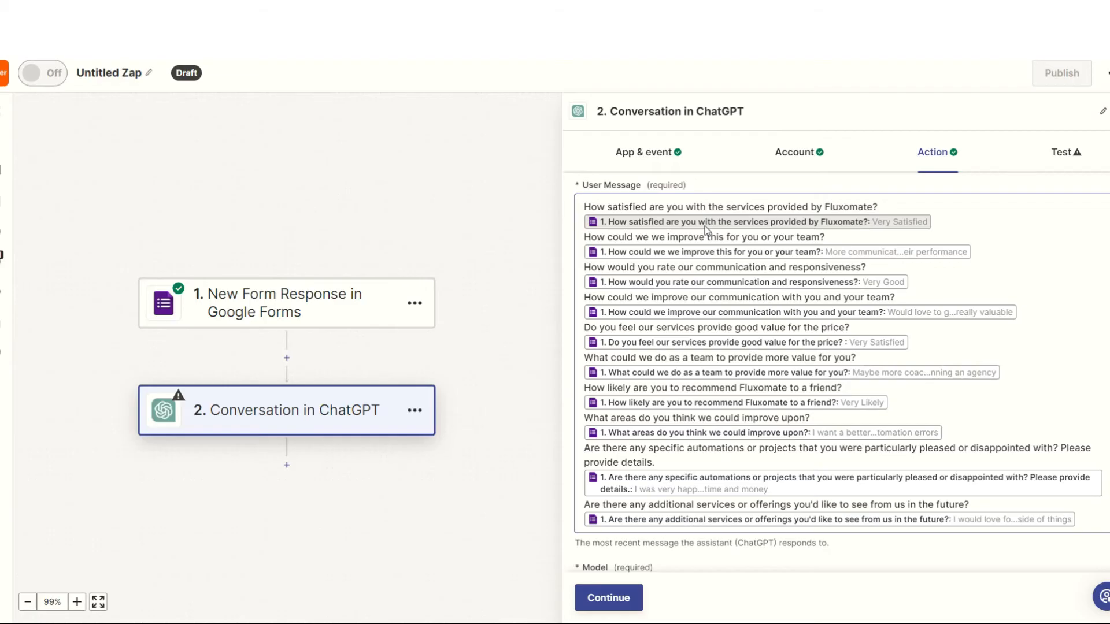
Add a prompt above the questions introducing the client's agency feedback and requesting a summary and action plan on improving their experience.
scroll(665, 234, up, 1)
click(588, 240)
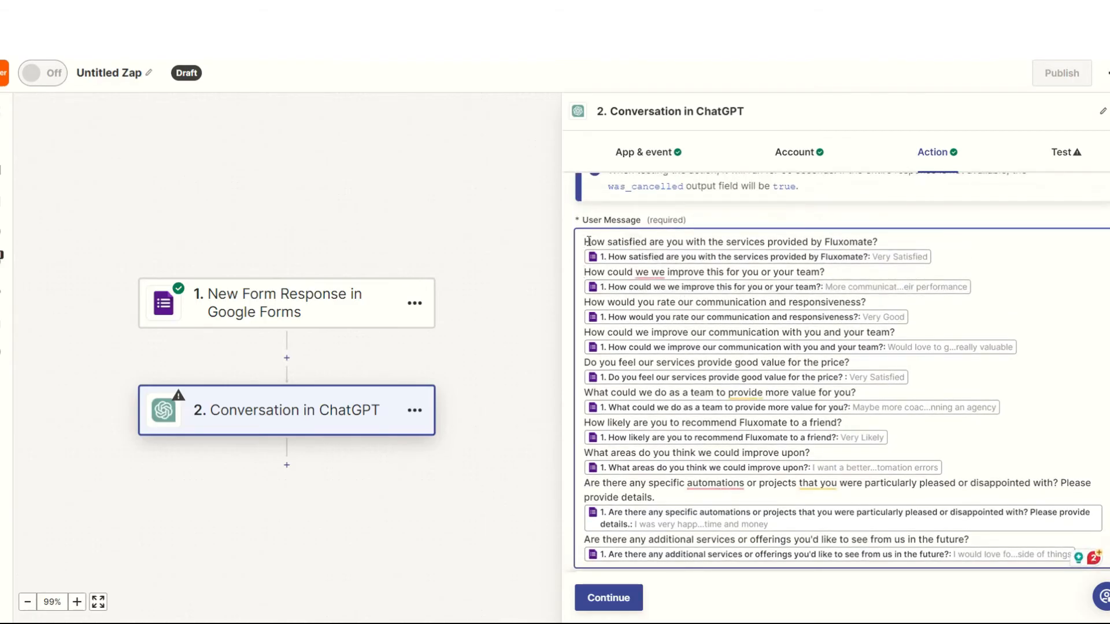
key(Return)
key(Return)
key(Return)
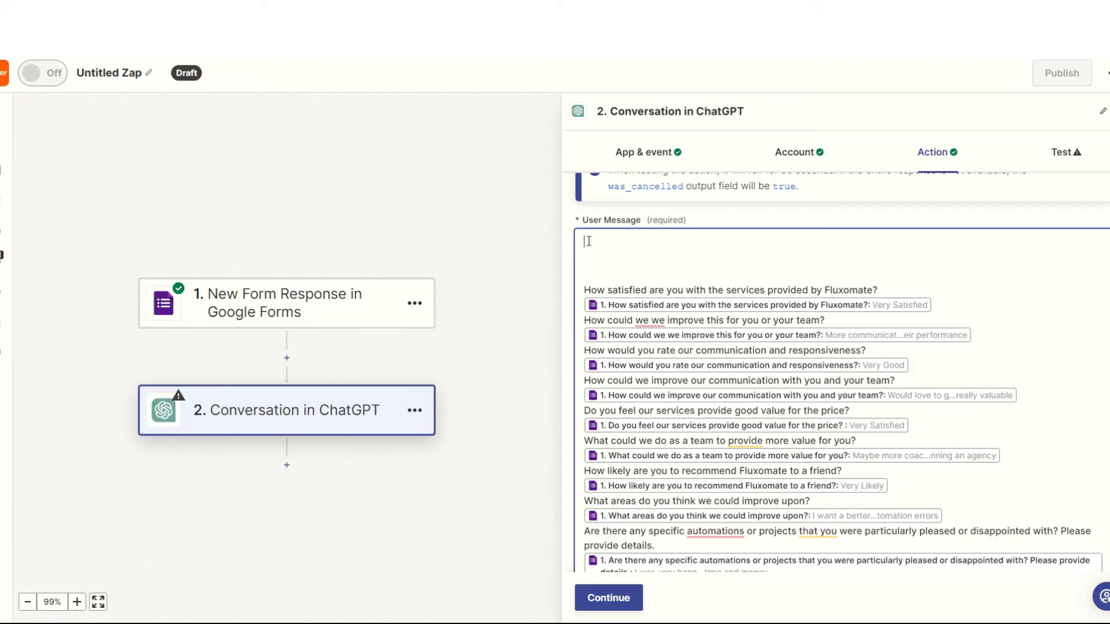
text(This some feedback a client has submitted for my agency  Please summarise the feedback and come up with an action plan on how we can improve their experience.)
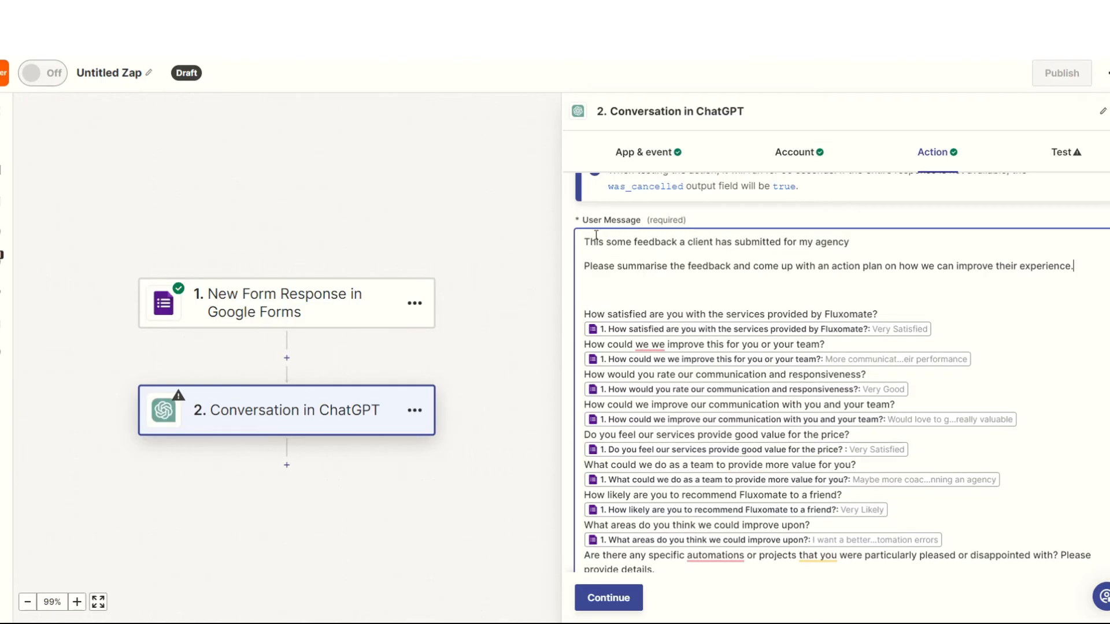
drag(601, 243, 727, 244)
click(775, 265)
drag(598, 266, 873, 266)
click(954, 266)
Test the ChatGPT step with the sample response and review the feedback summary and action plan in its reply.
click(599, 600)
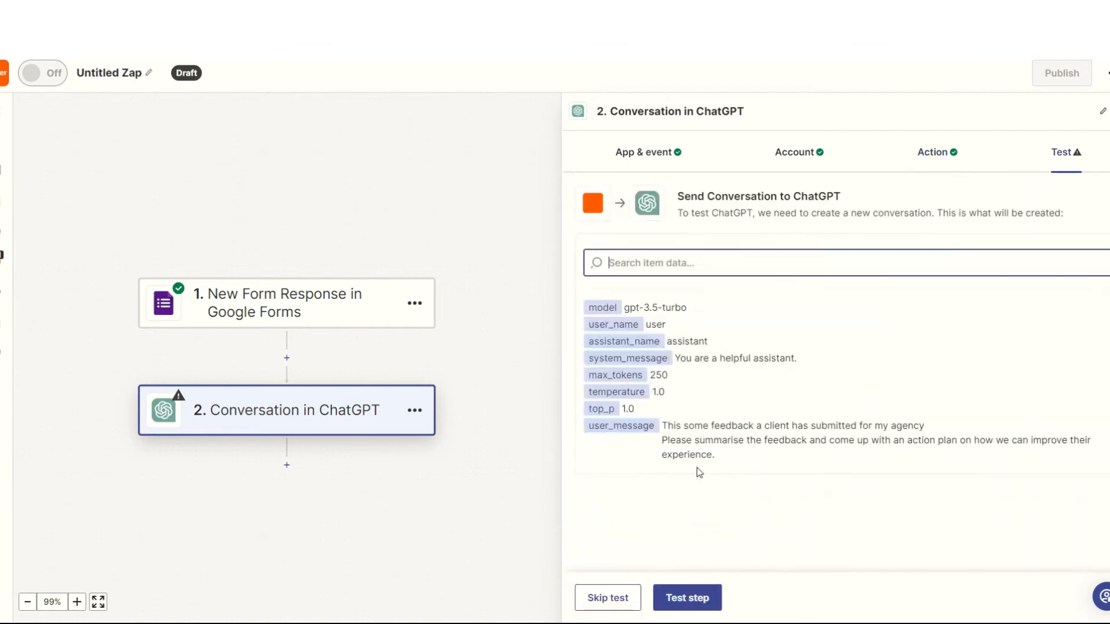
click(665, 600)
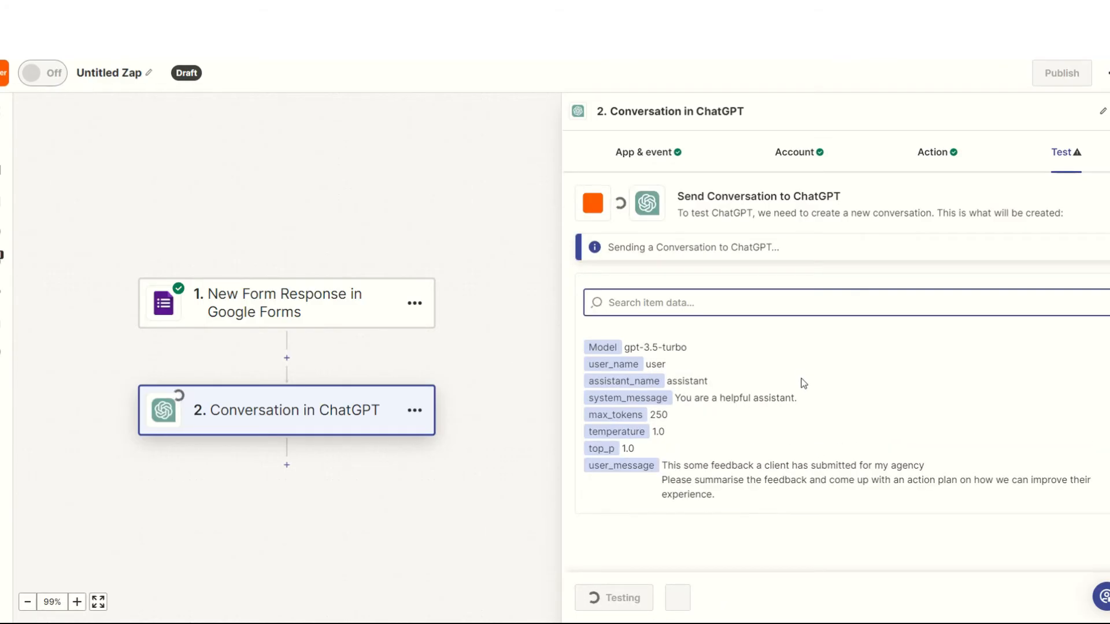
scroll(797, 376, down, 5)
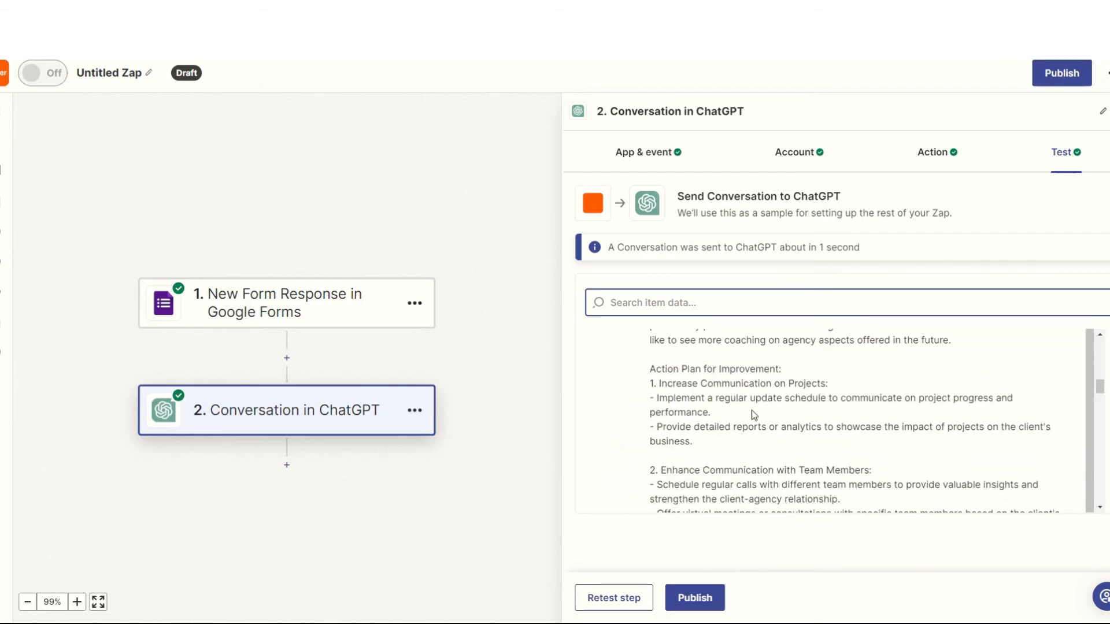
scroll(754, 415, up, 2)
drag(664, 369, 847, 433)
click(847, 433)
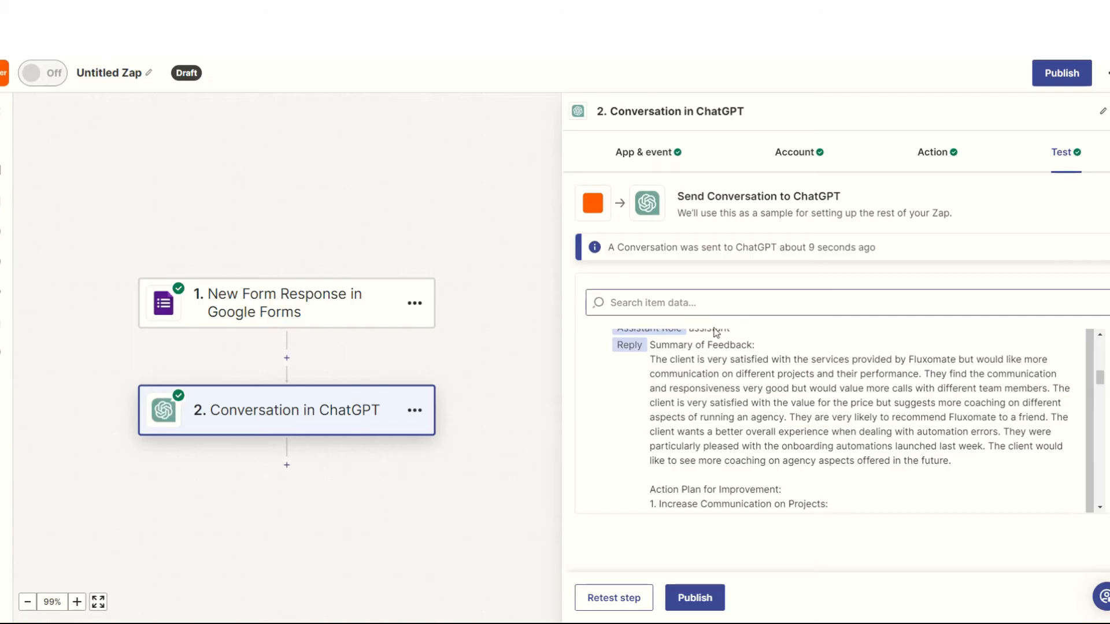
scroll(693, 375, down, 3)
scroll(683, 375, up, 2)
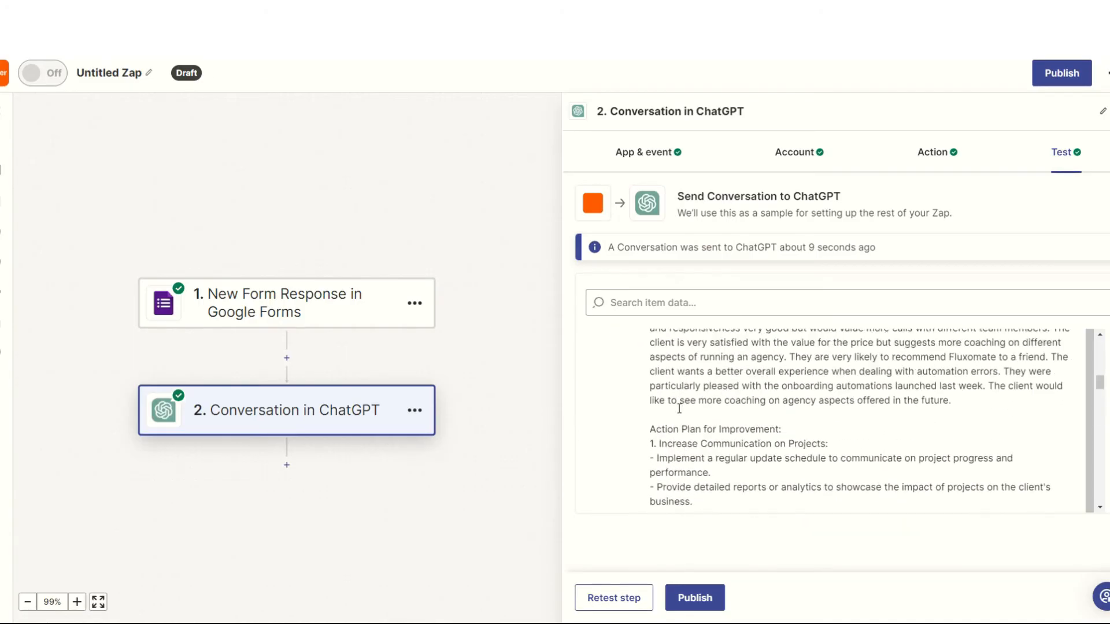
drag(656, 417, 741, 489)
scroll(737, 467, down, 6)
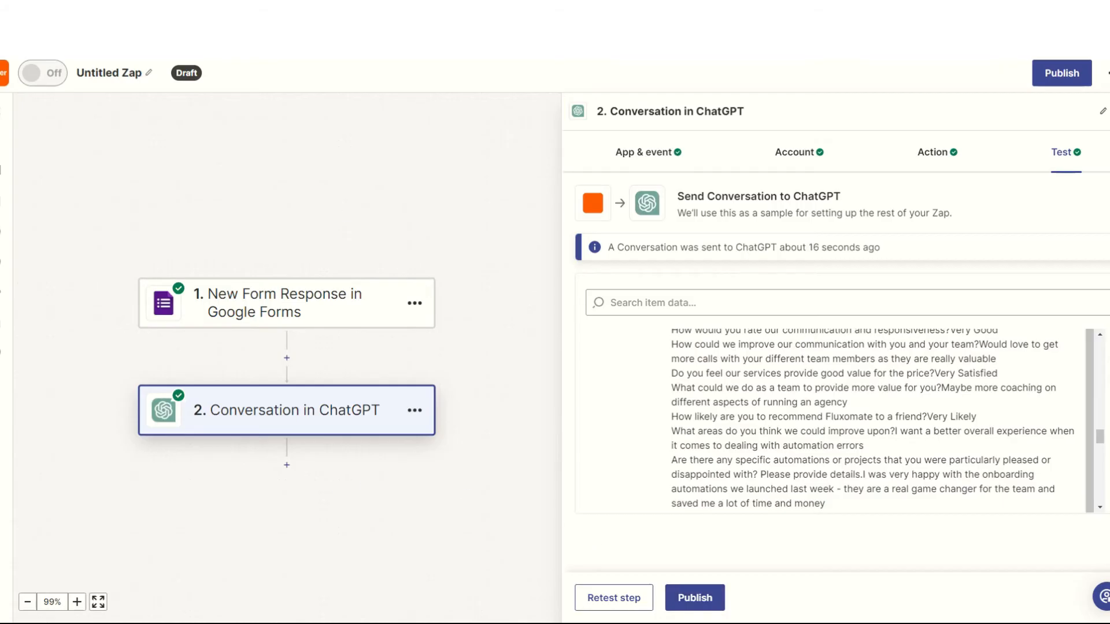
scroll(676, 407, up, 1)
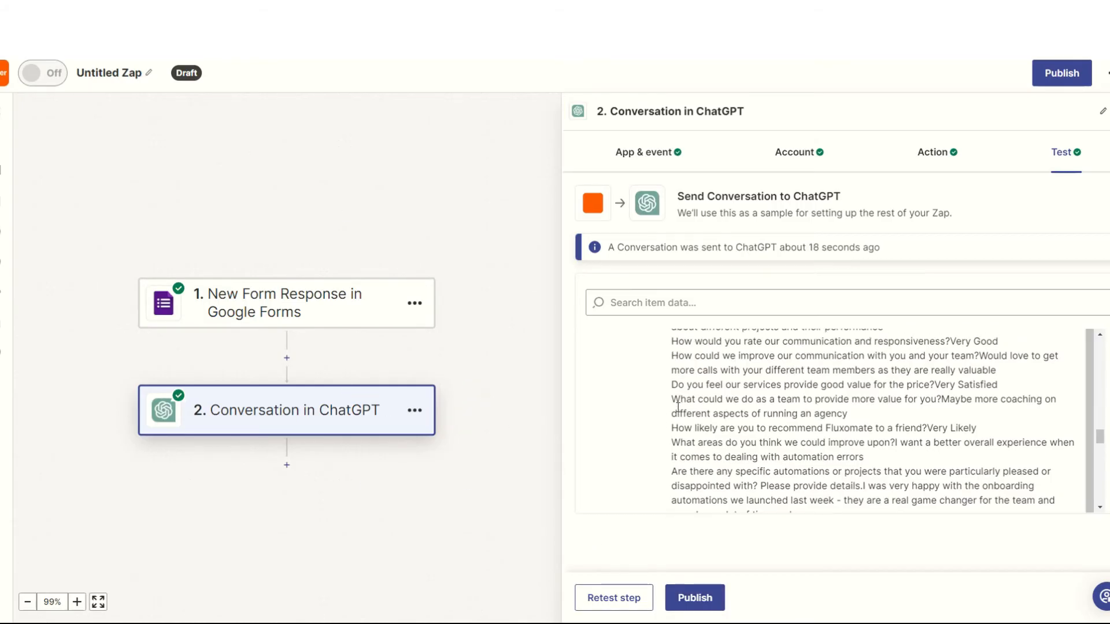
Add Slack as the third step with the Send Channel Message event and continue to its message setup.
click(287, 465)
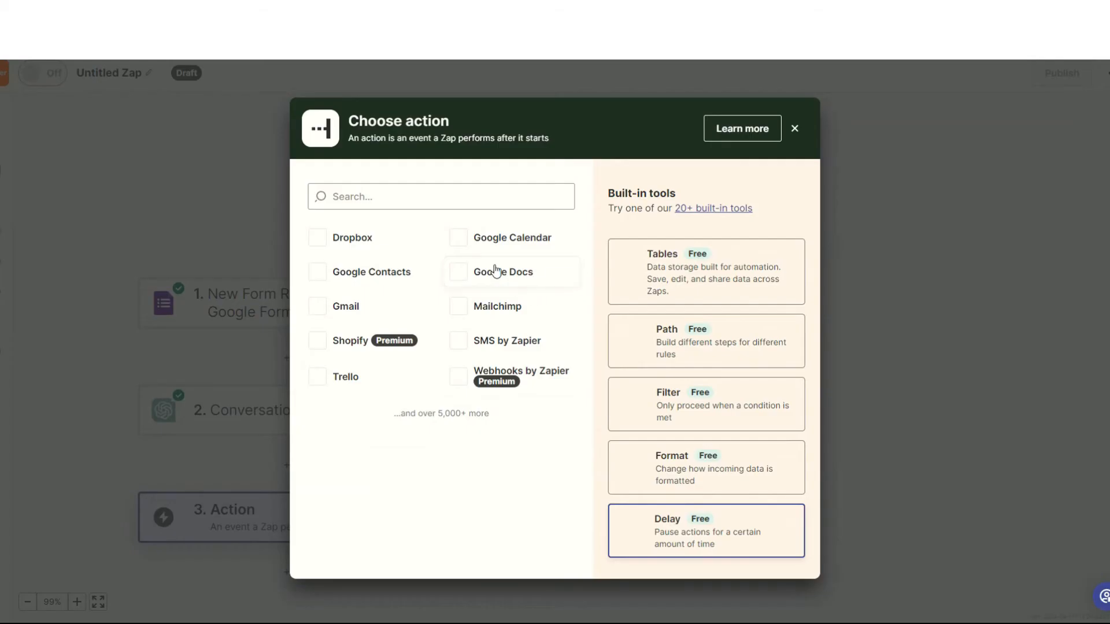
click(450, 189)
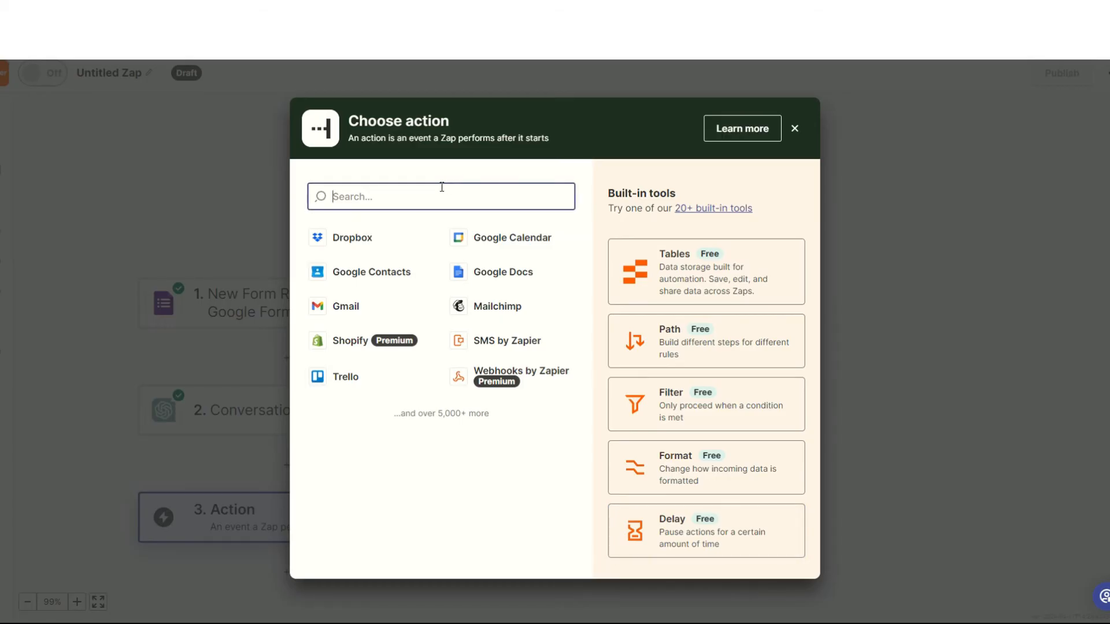
text(slack)
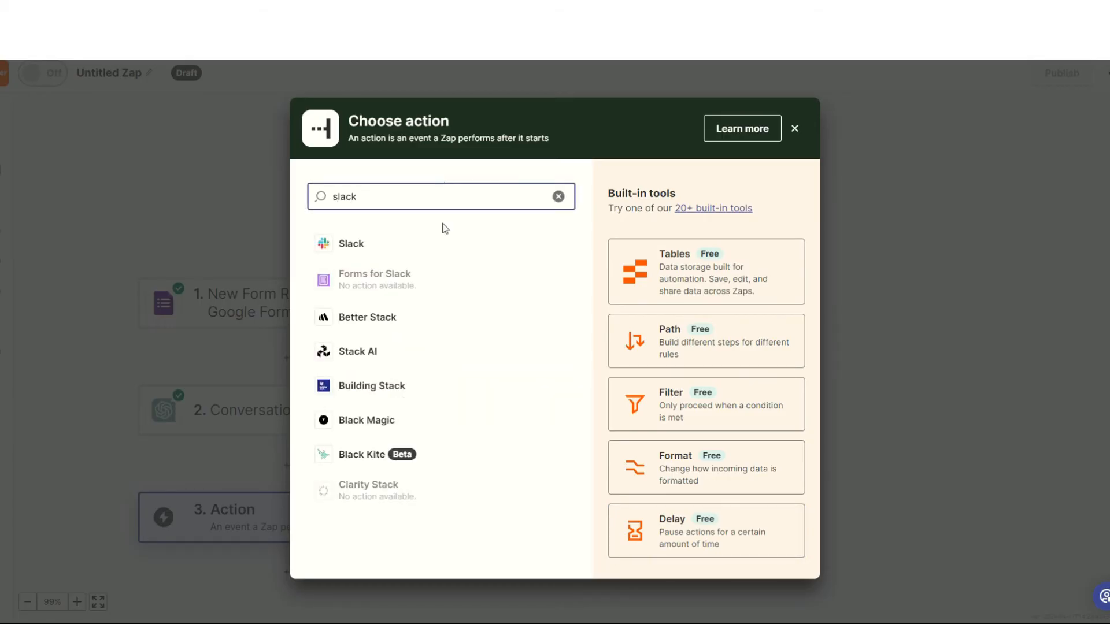
click(441, 253)
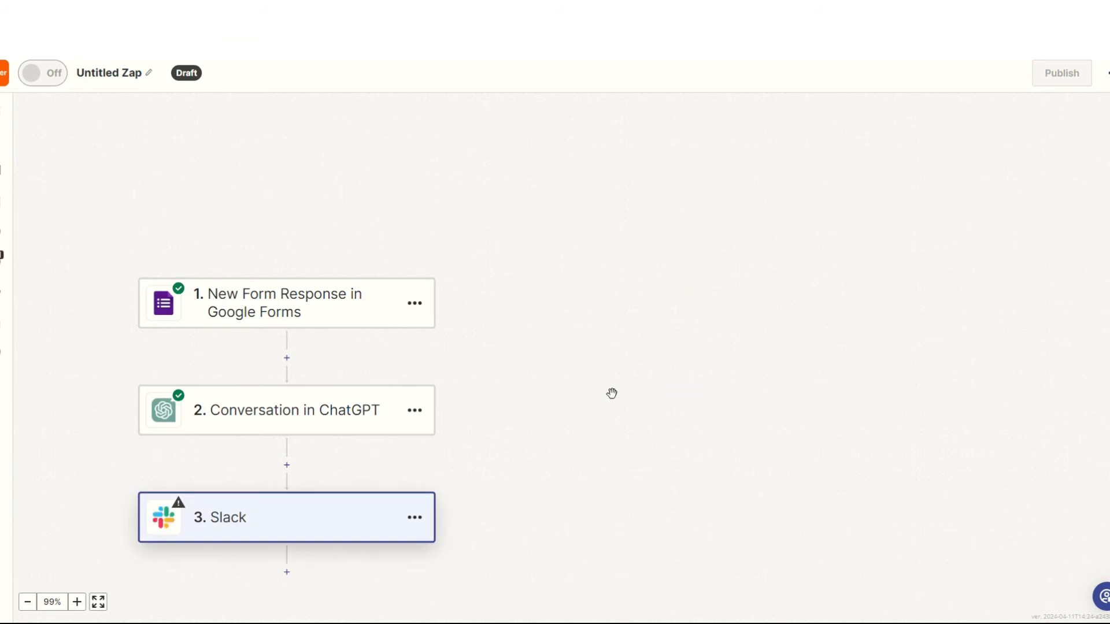
click(659, 263)
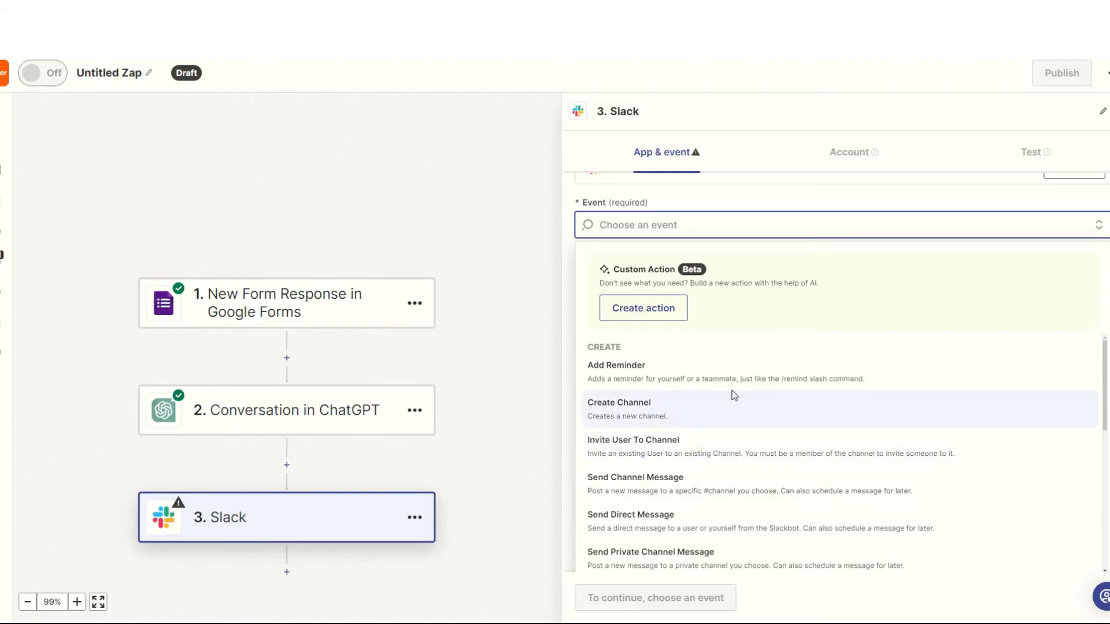
click(683, 492)
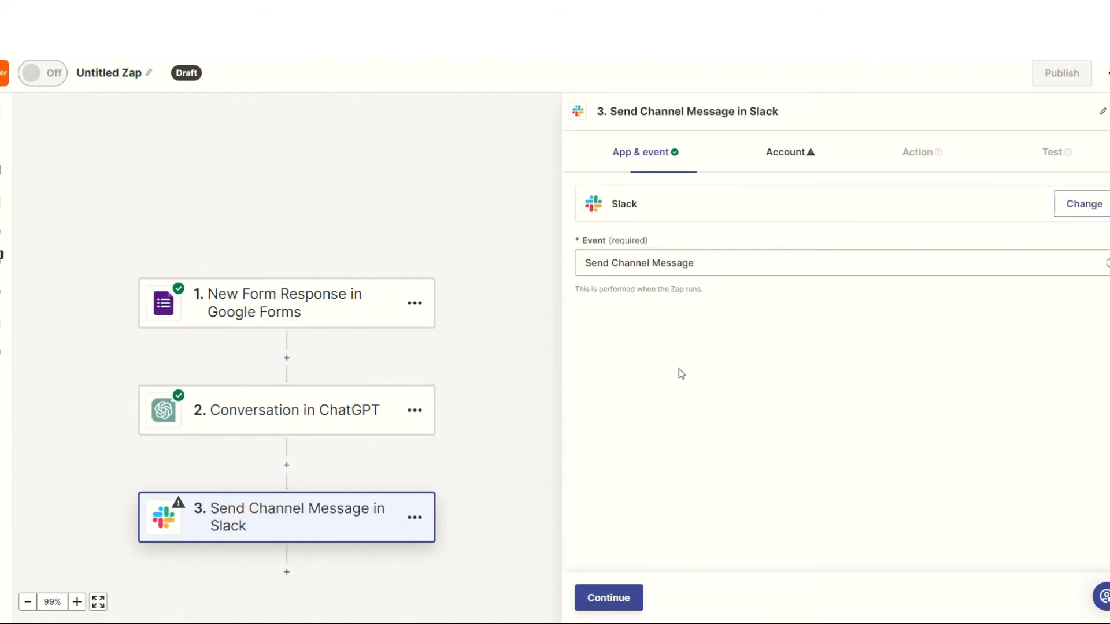
click(640, 597)
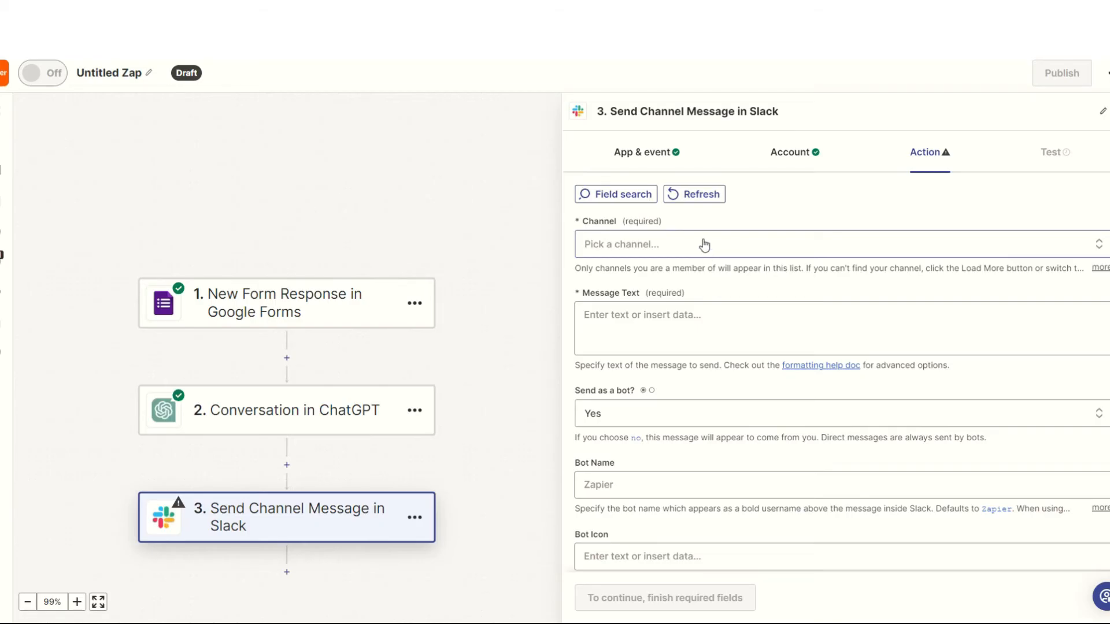
Set the Slack message's channel to testing.
click(700, 242)
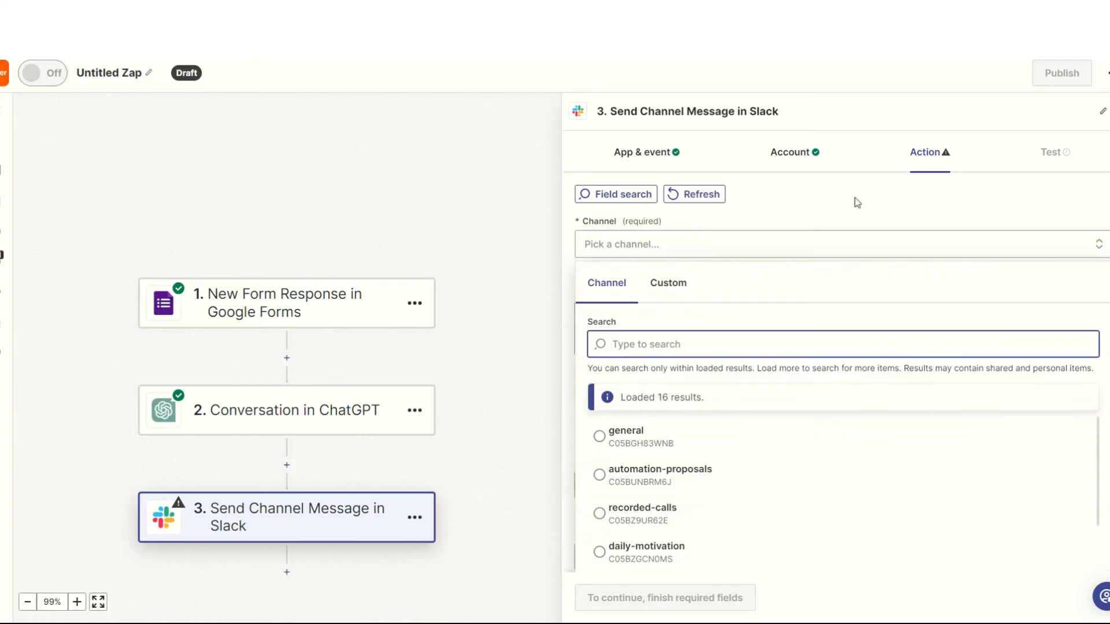
text(testing)
key(Return)
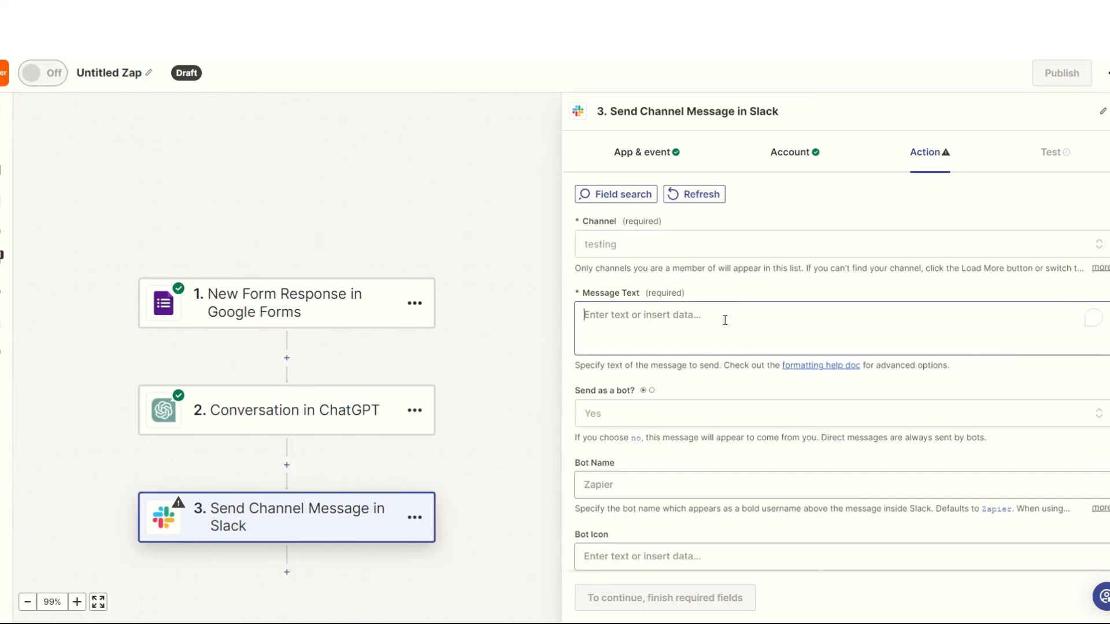
Compose the Slack message text as "New Feedback Entry" followed by the Reply field from the ChatGPT step.
click(724, 320)
text(New Feedb)
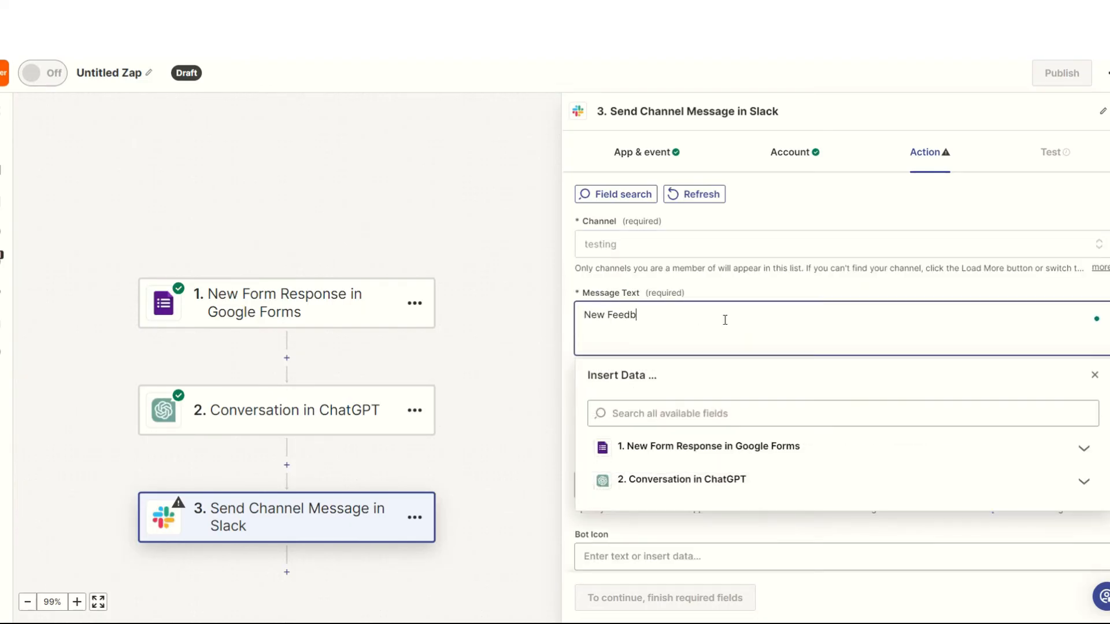
text(ack Entry)
click(682, 479)
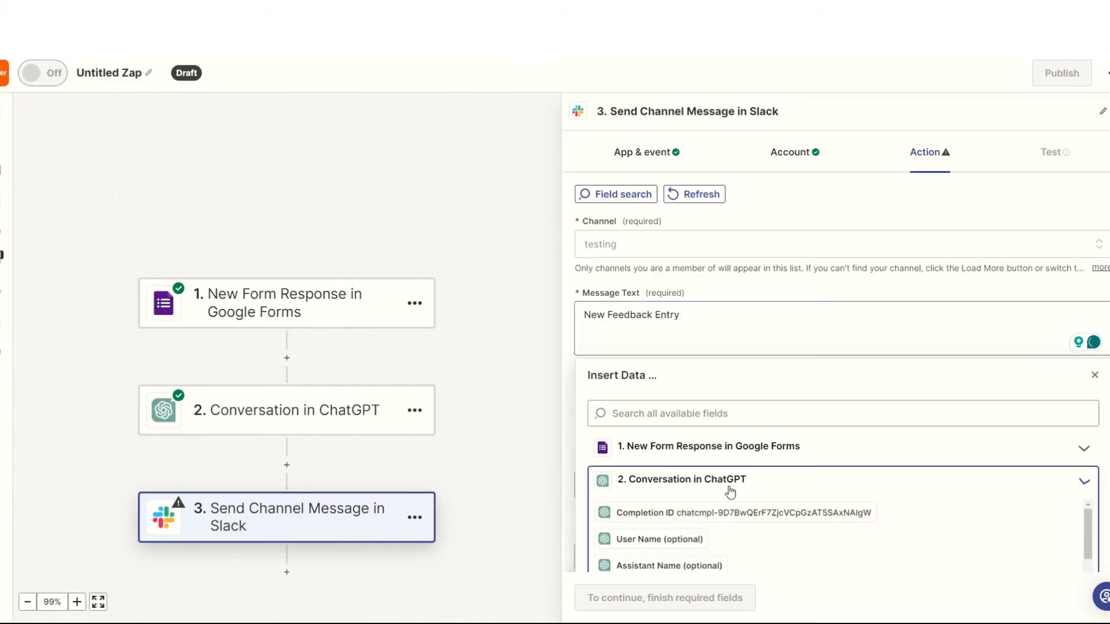
scroll(745, 516, down, 3)
scroll(745, 516, down, 5)
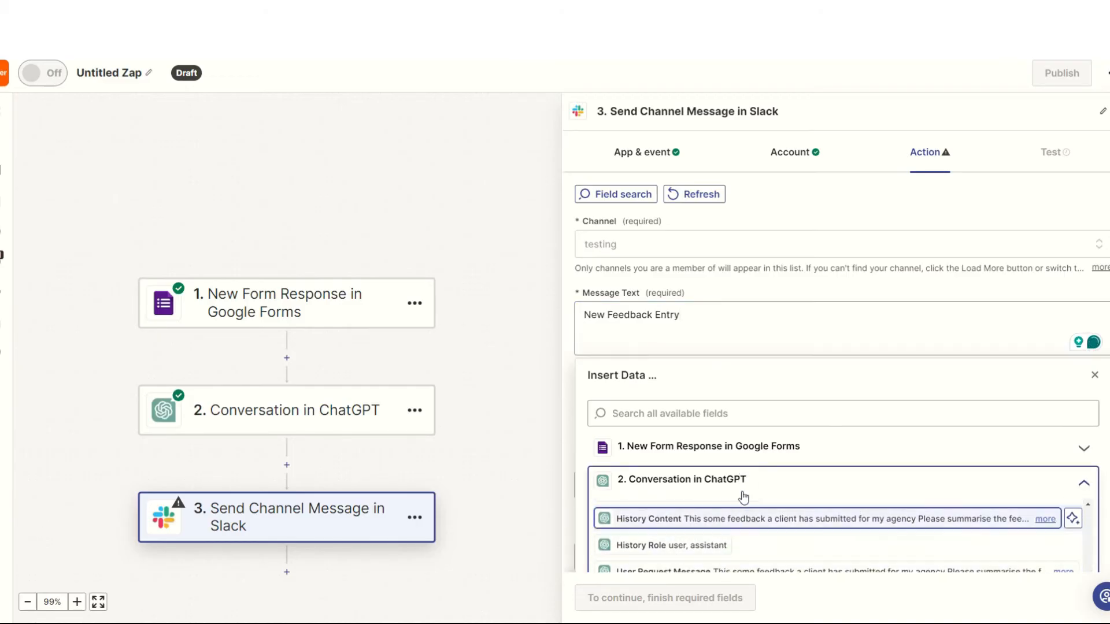
click(694, 504)
Keep the Slack message sent as a bot and set the bot name to Feedback Bot.
click(775, 179)
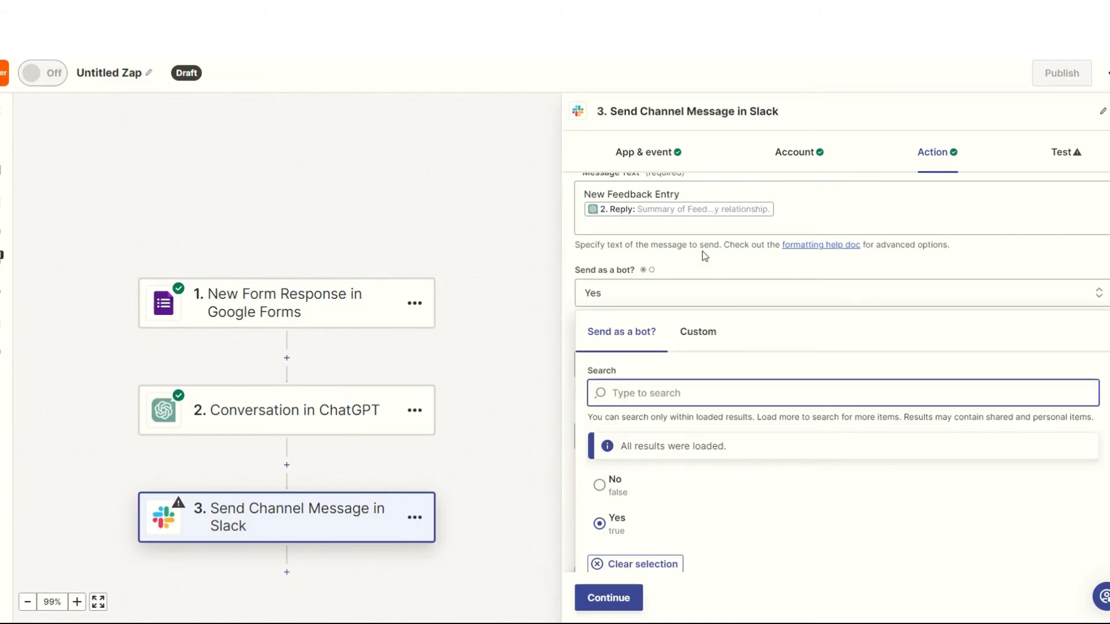
click(676, 367)
text(Feedback Bot)
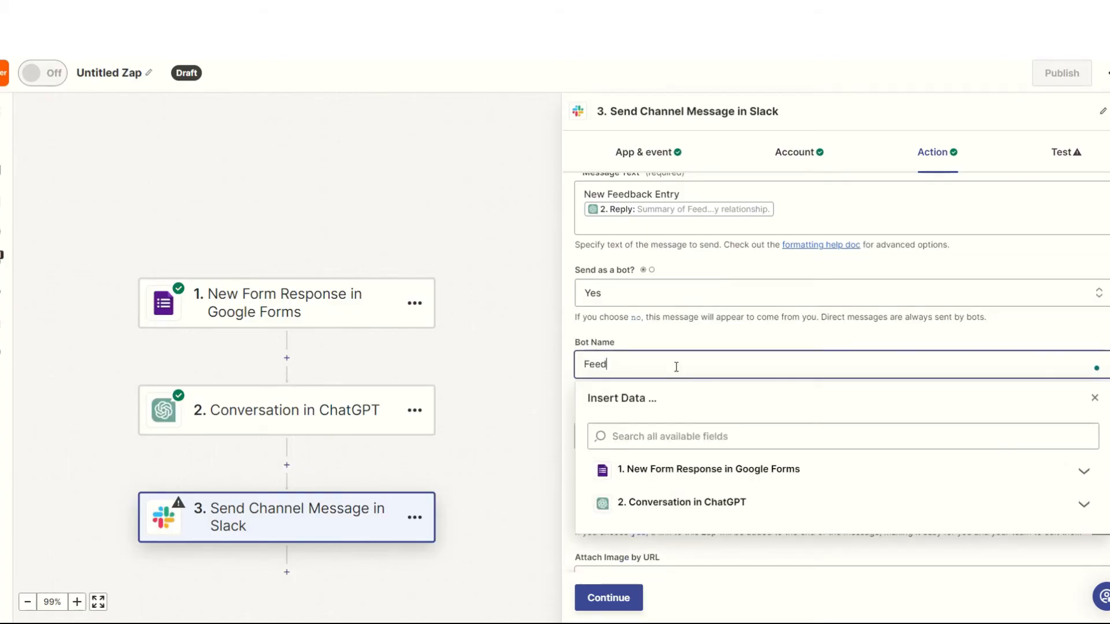
scroll(701, 404, up, 2)
Test the Slack step and review the posted summary and action plan in the #testing channel.
click(609, 598)
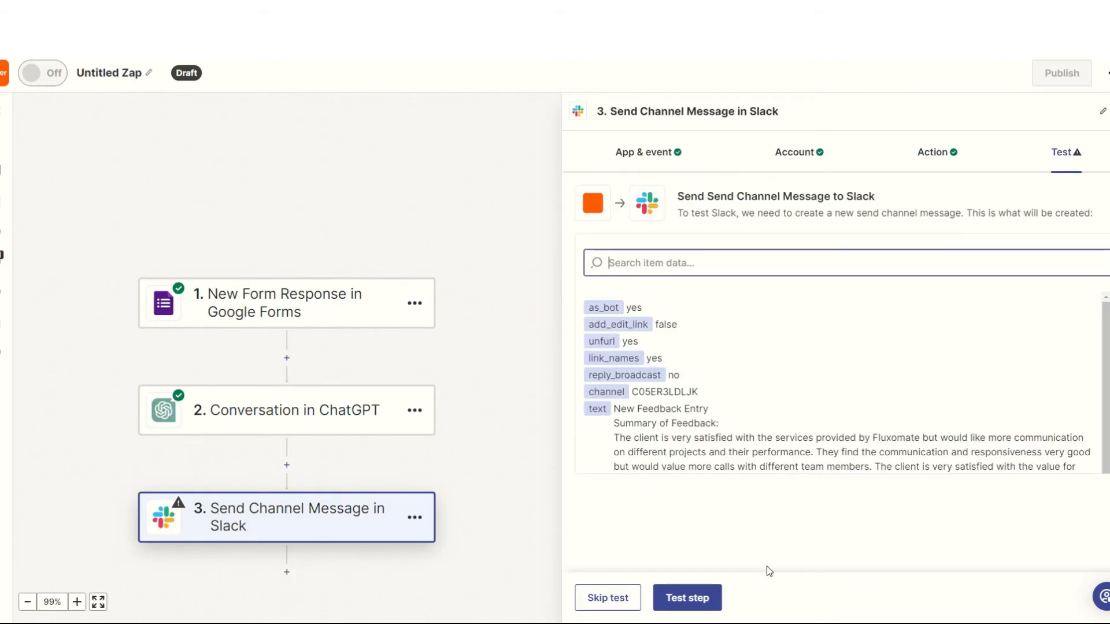
click(688, 596)
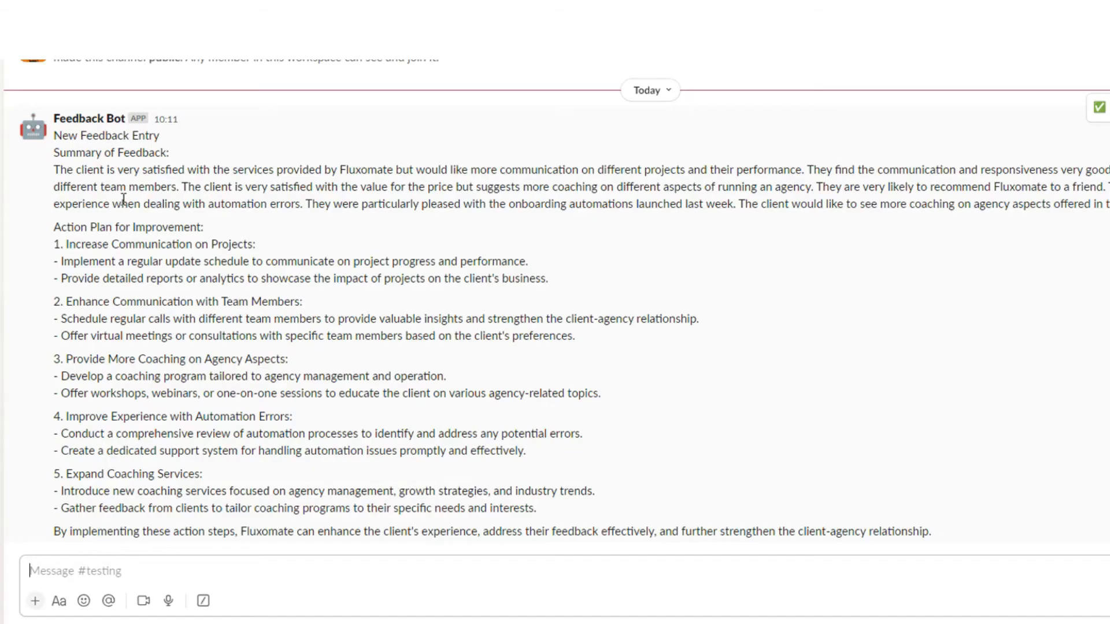
drag(66, 227, 867, 517)
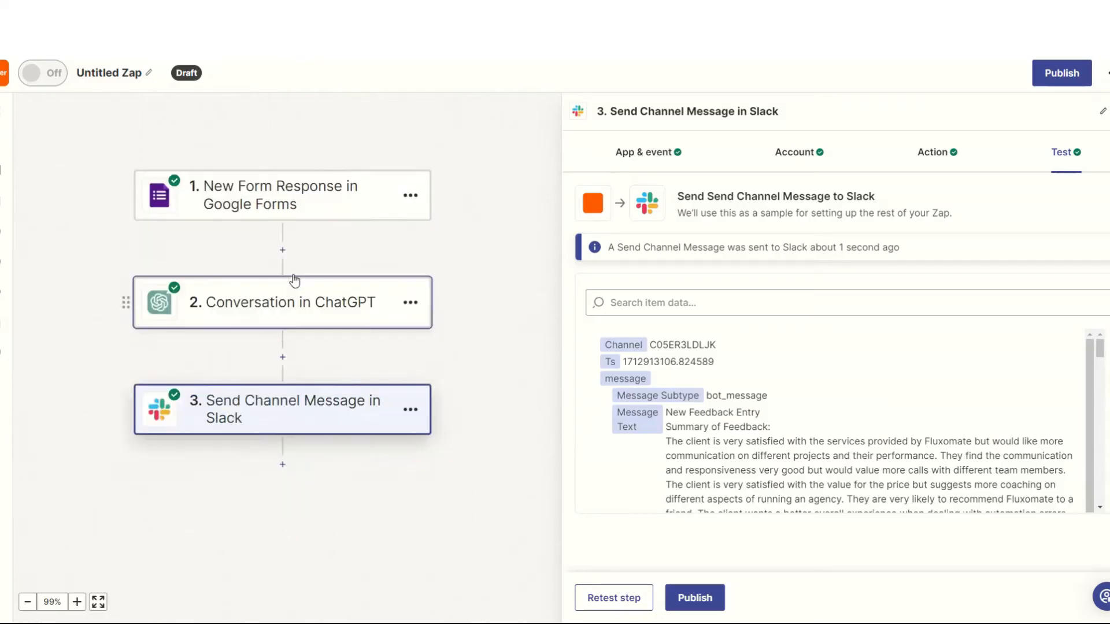
Add a fourth action after the Slack message step and choose SmartSuite as its app.
click(280, 443)
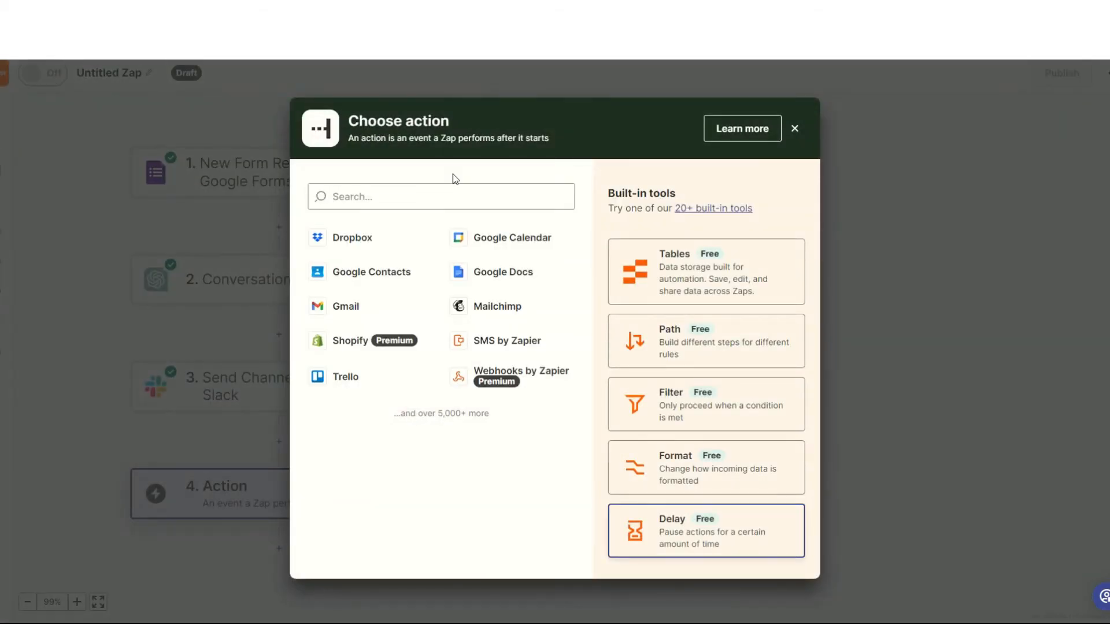
click(245, 174)
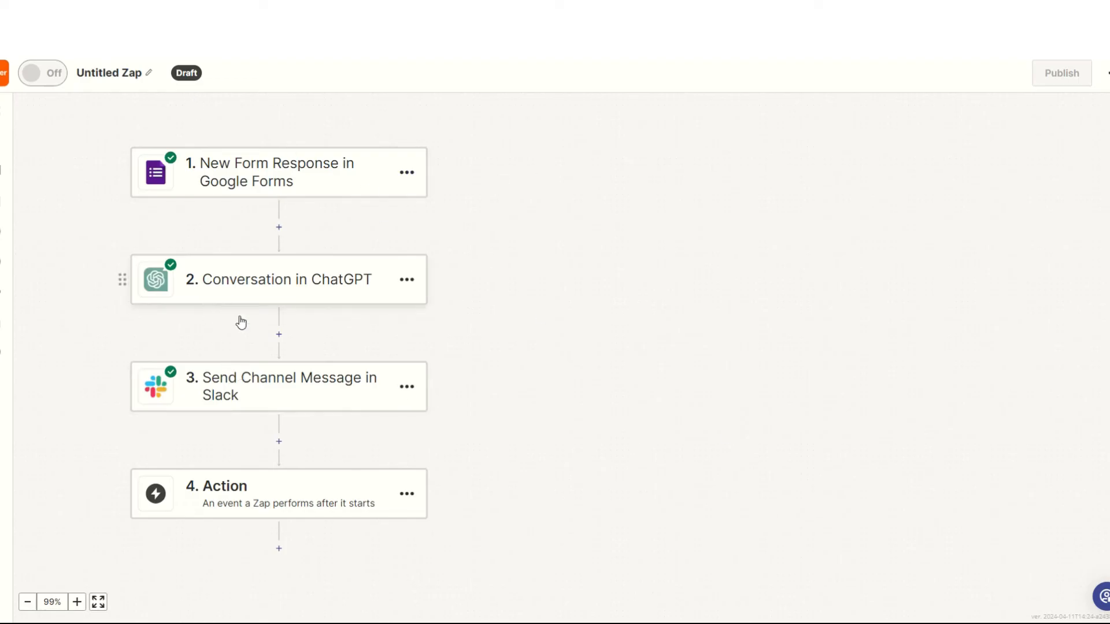
click(279, 498)
text(smar)
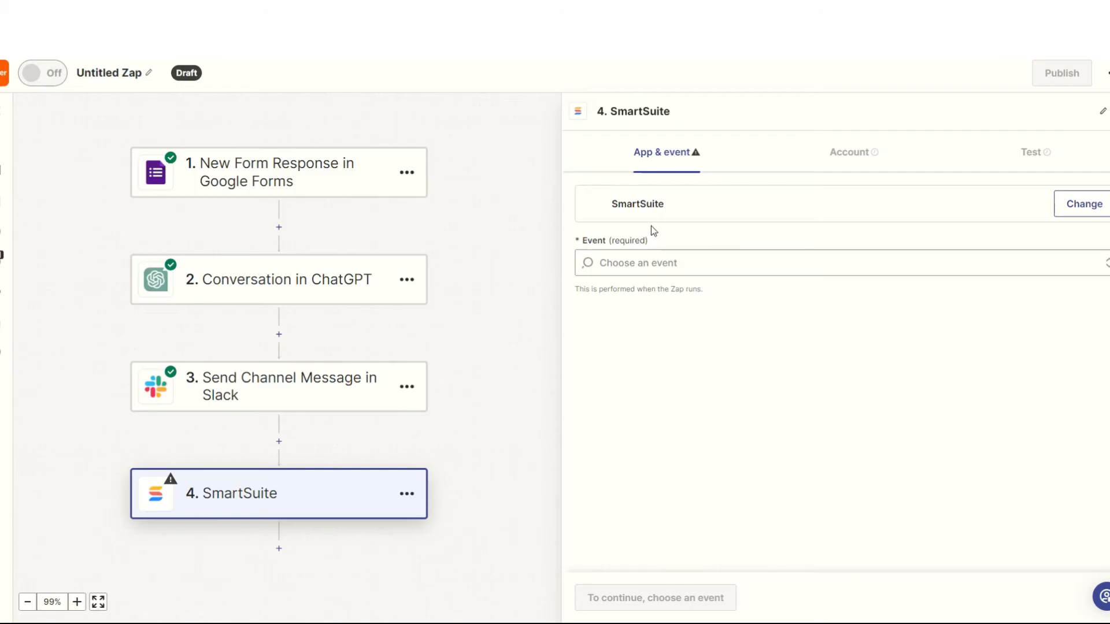
Set the SmartSuite event to Create Record and continue with the connected account to the action fields.
click(789, 265)
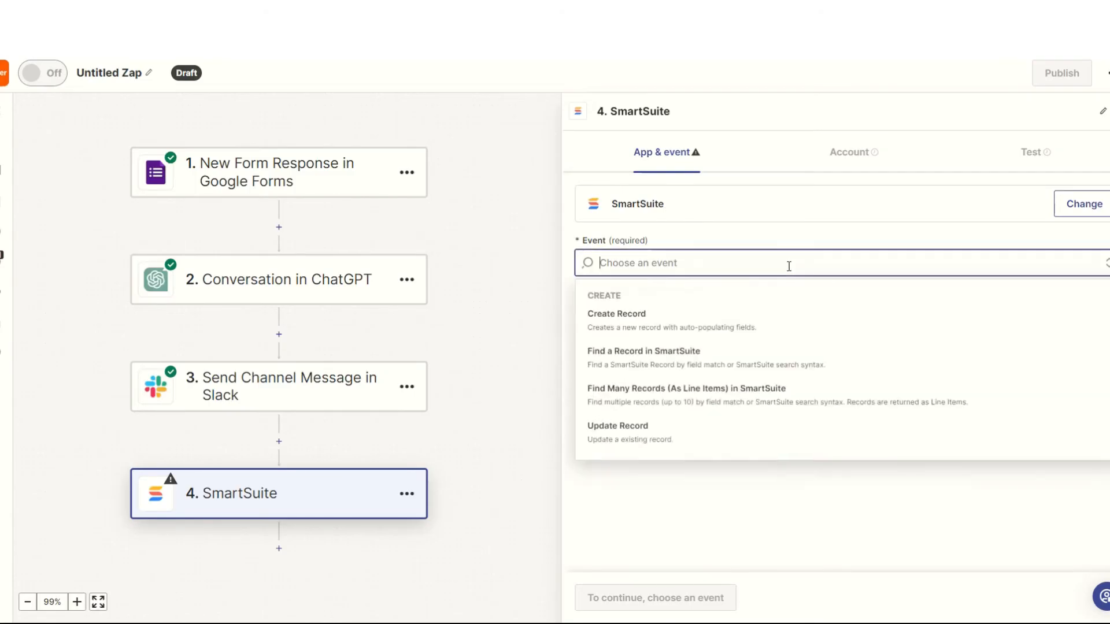
click(715, 316)
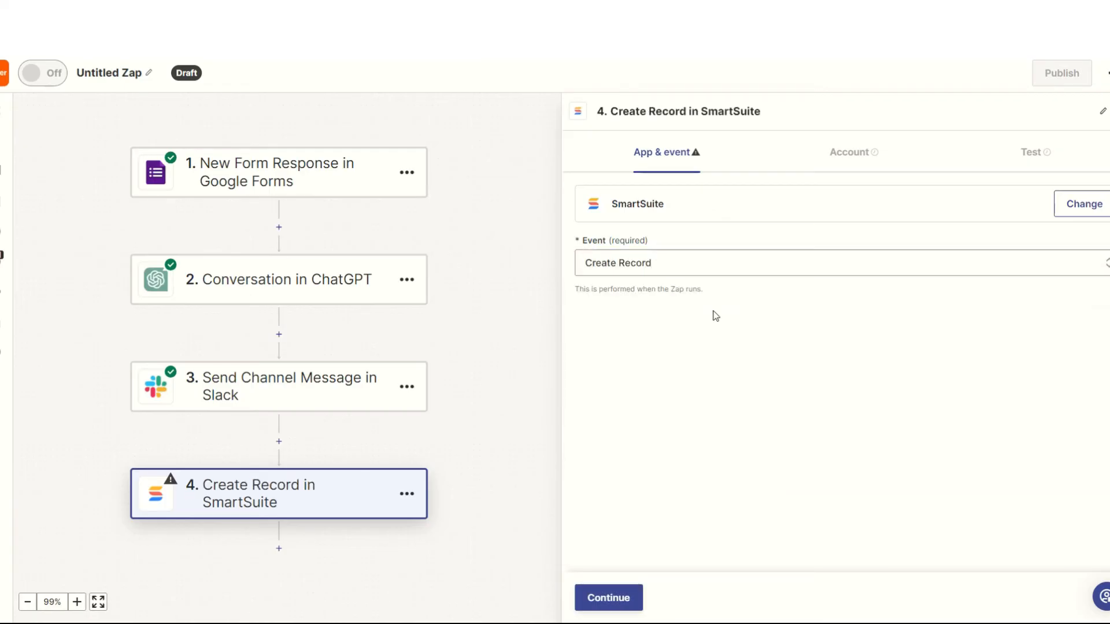
click(593, 596)
click(606, 599)
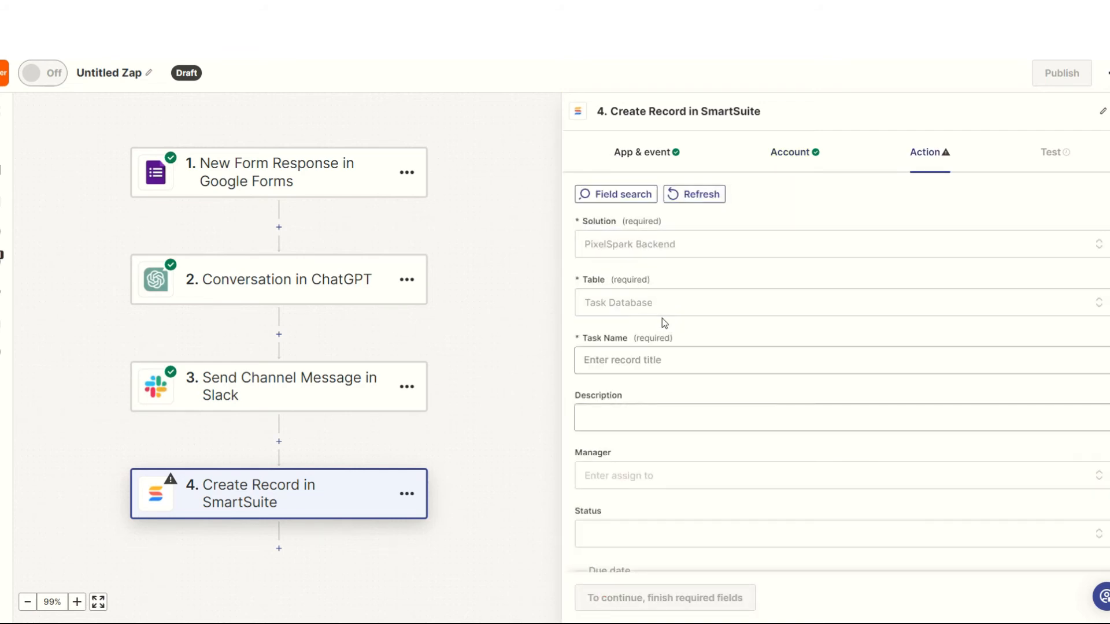
Set the SmartSuite record's Task Name to "Implement Feedback" for the Task Database table.
scroll(682, 341, down, 2)
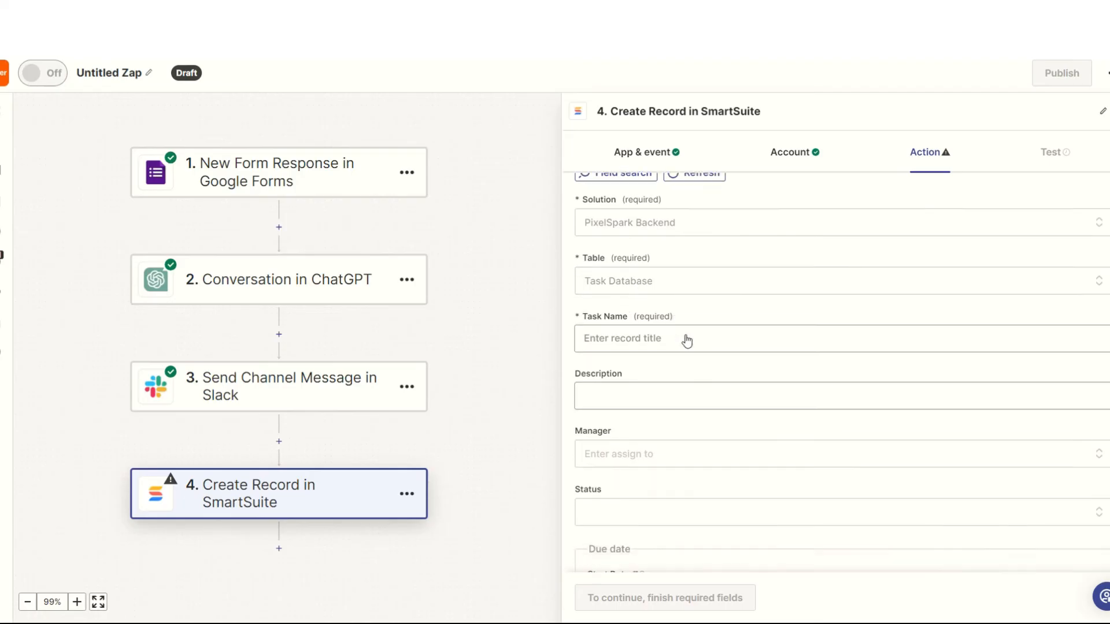
click(673, 298)
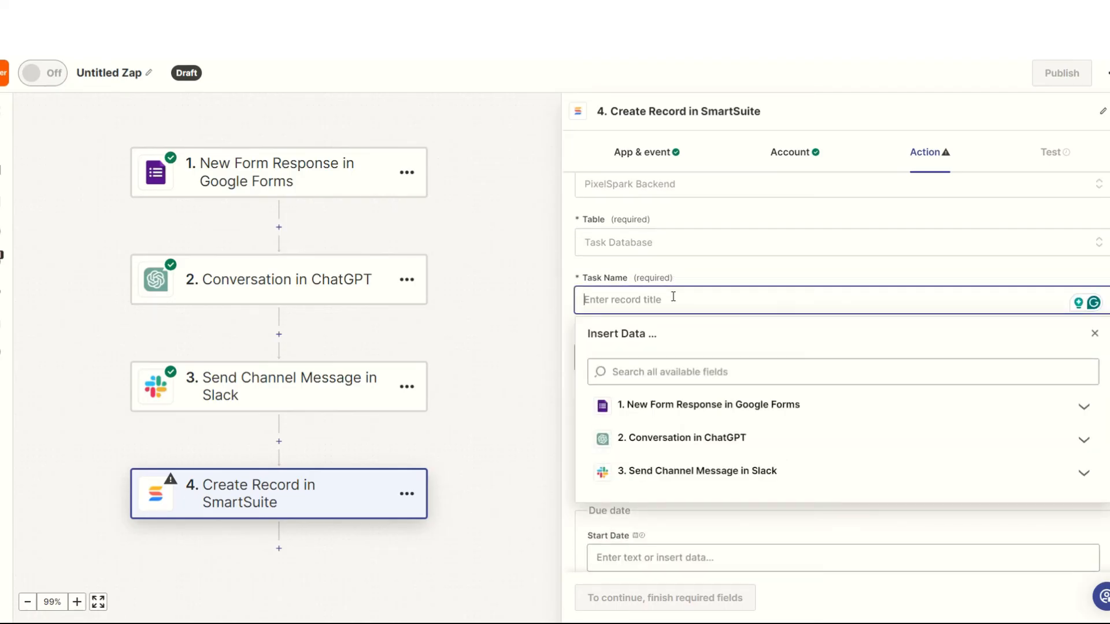
text(Imple)
Map the SmartSuite record's Script field to the Reply from the ChatGPT conversation step.
scroll(755, 424, down, 4)
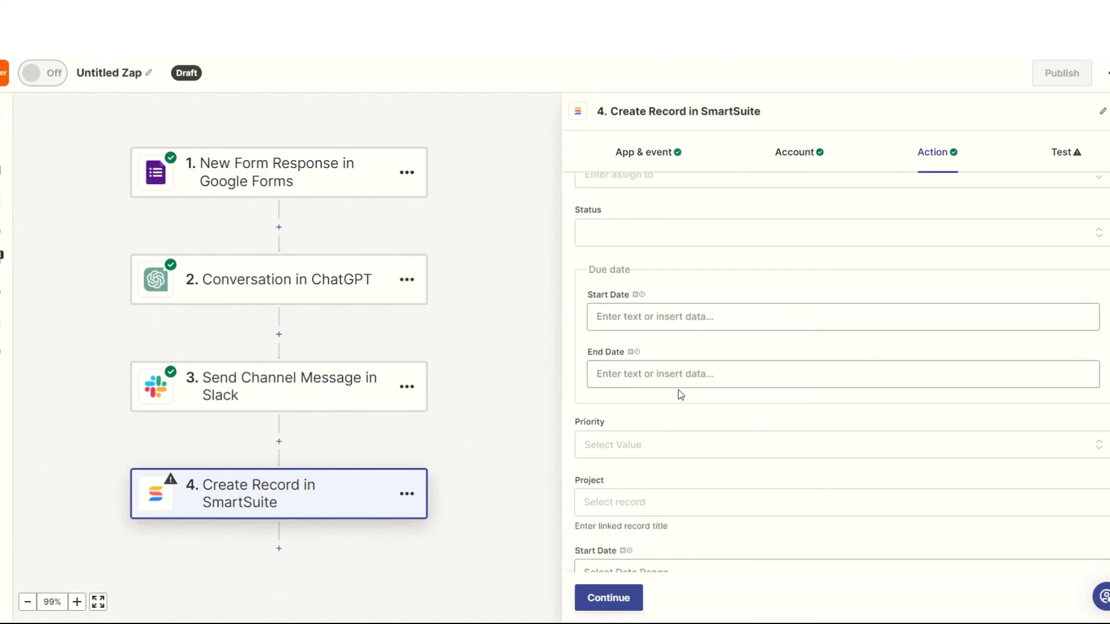
scroll(753, 413, down, 5)
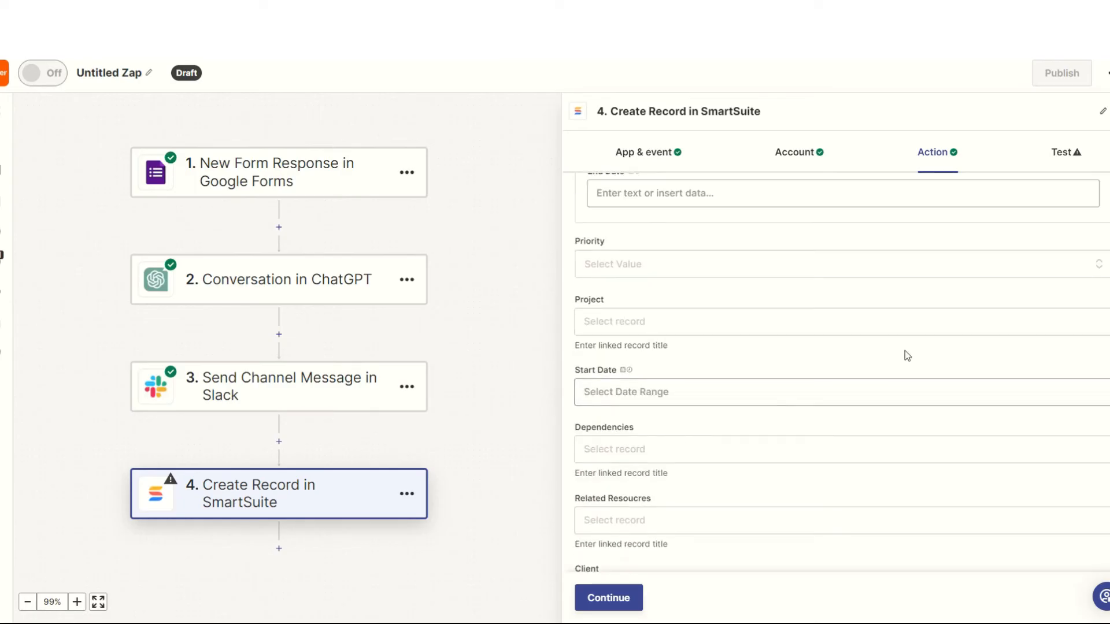
scroll(711, 376, down, 1)
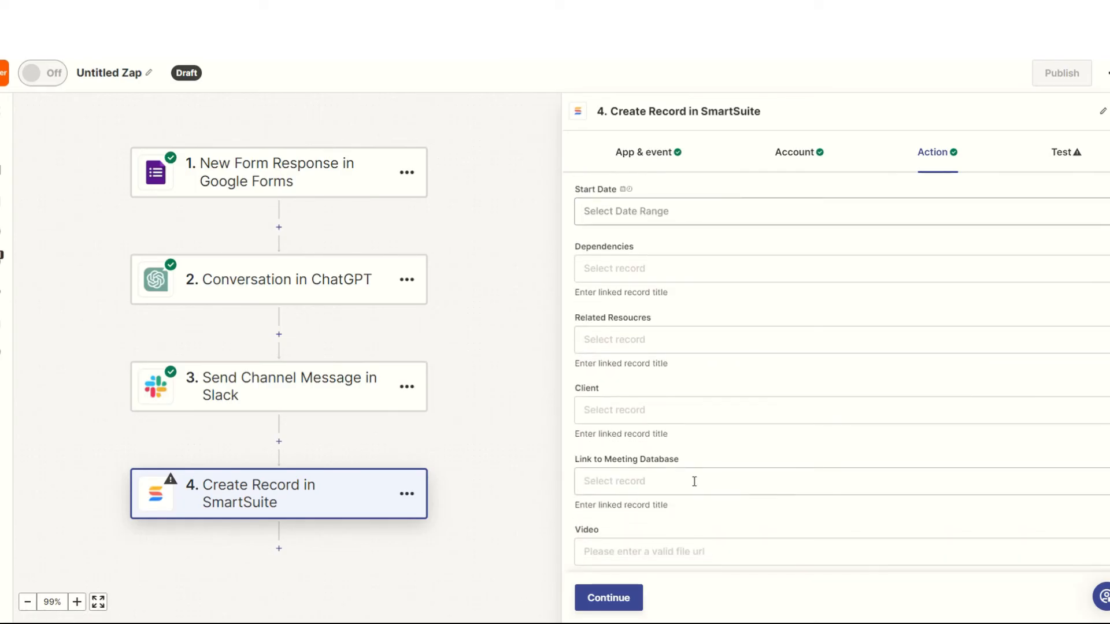
scroll(692, 485, down, 3)
scroll(686, 488, down, 2)
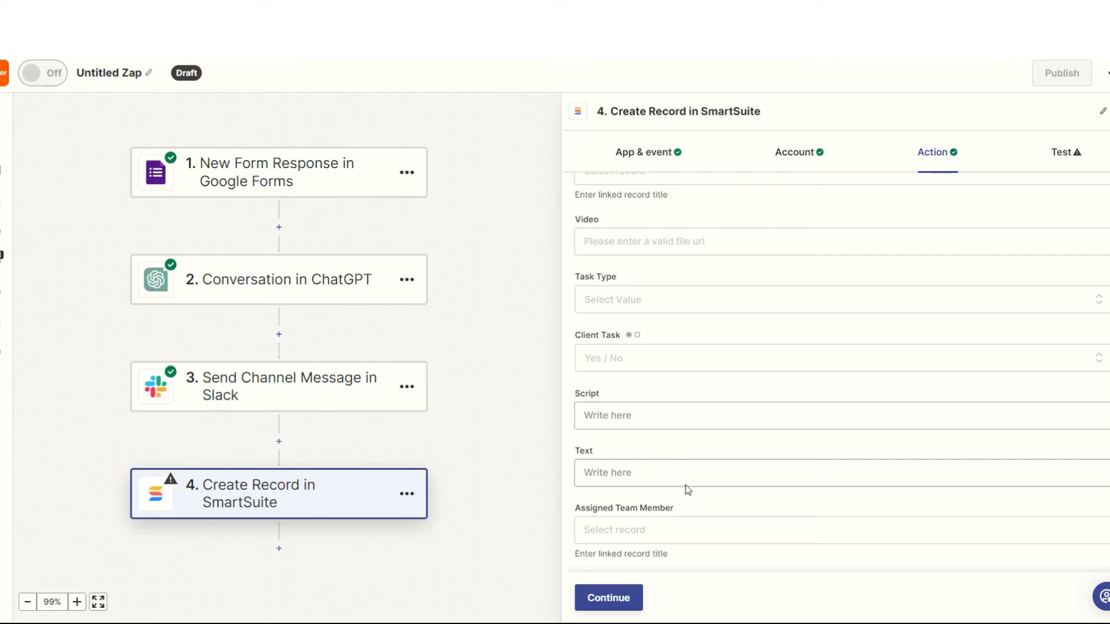
click(634, 418)
click(621, 525)
scroll(619, 525, down, 3)
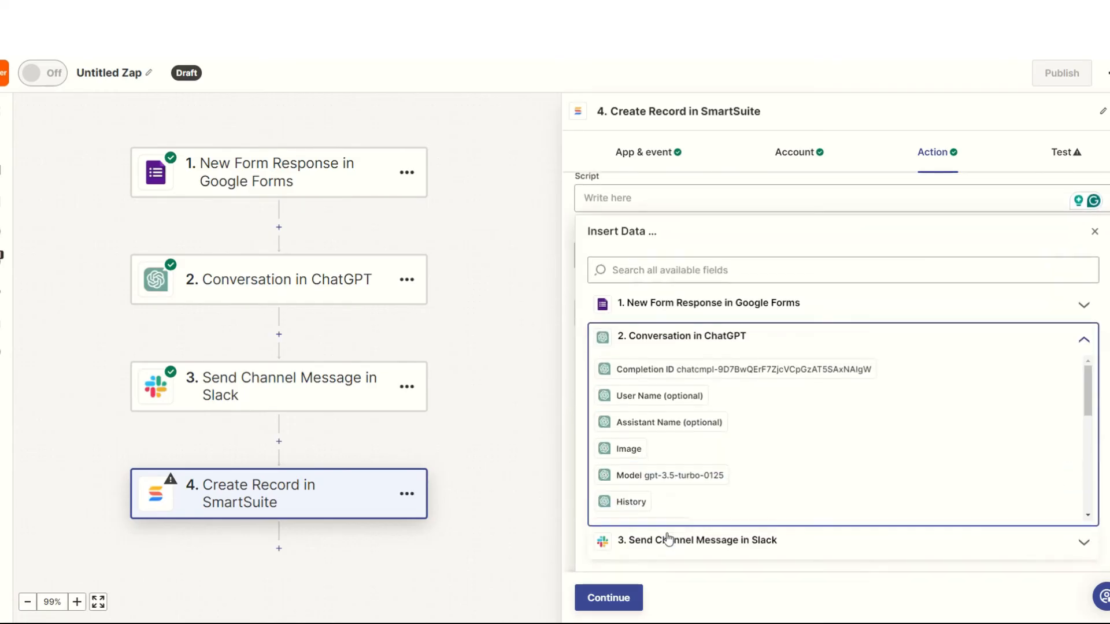
scroll(670, 495, down, 3)
click(672, 495)
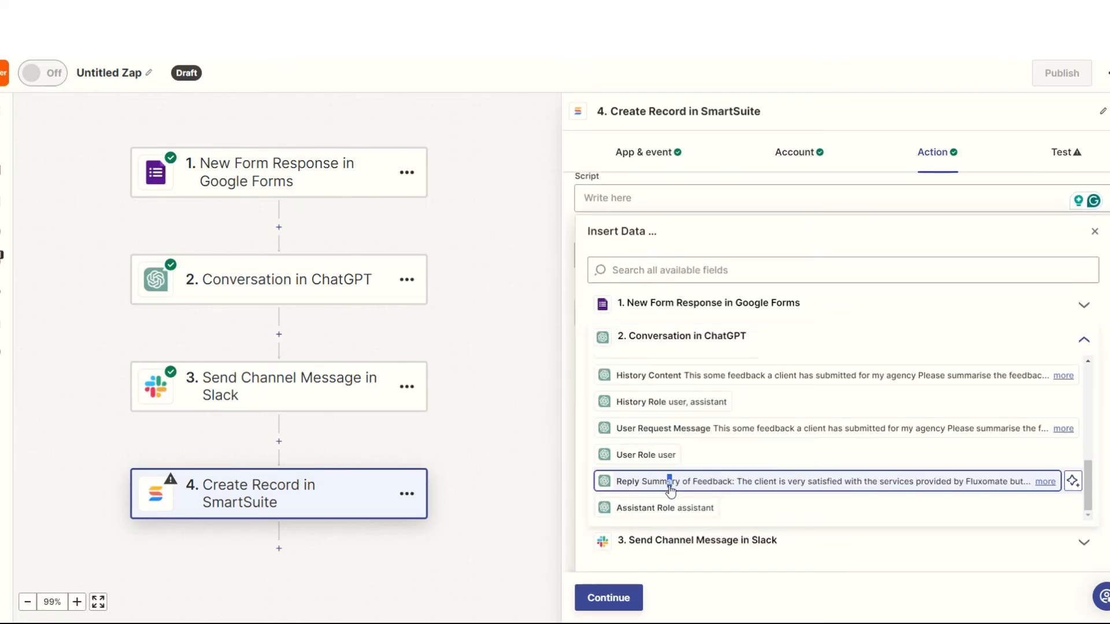
Test the Create Record step and open the Implement Feedback task from All Tasks in the team portal.
click(630, 598)
click(687, 597)
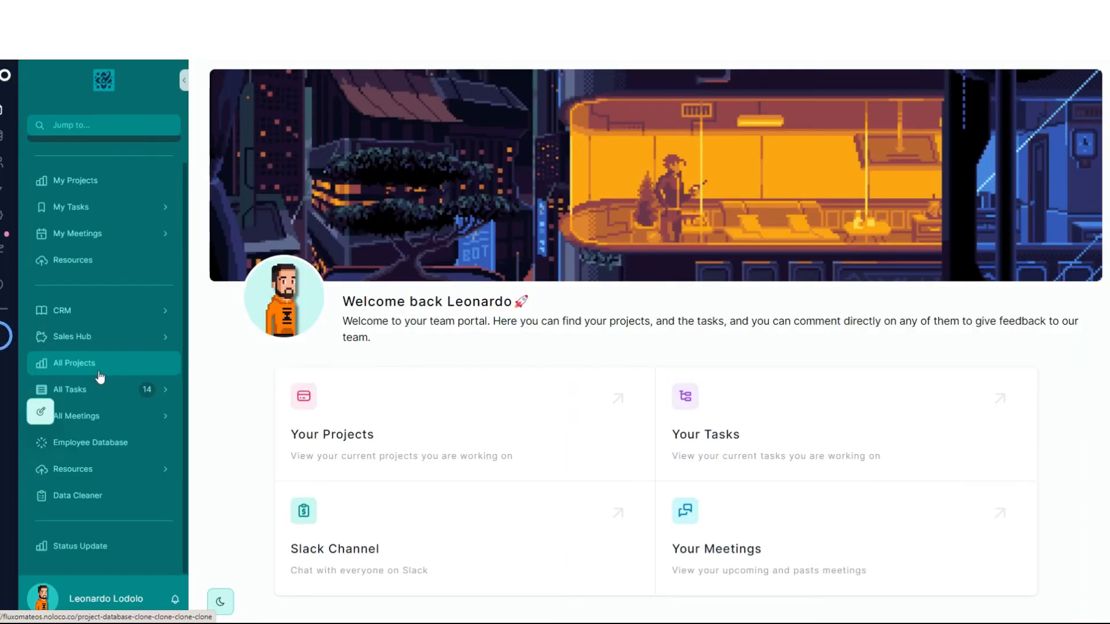
click(115, 391)
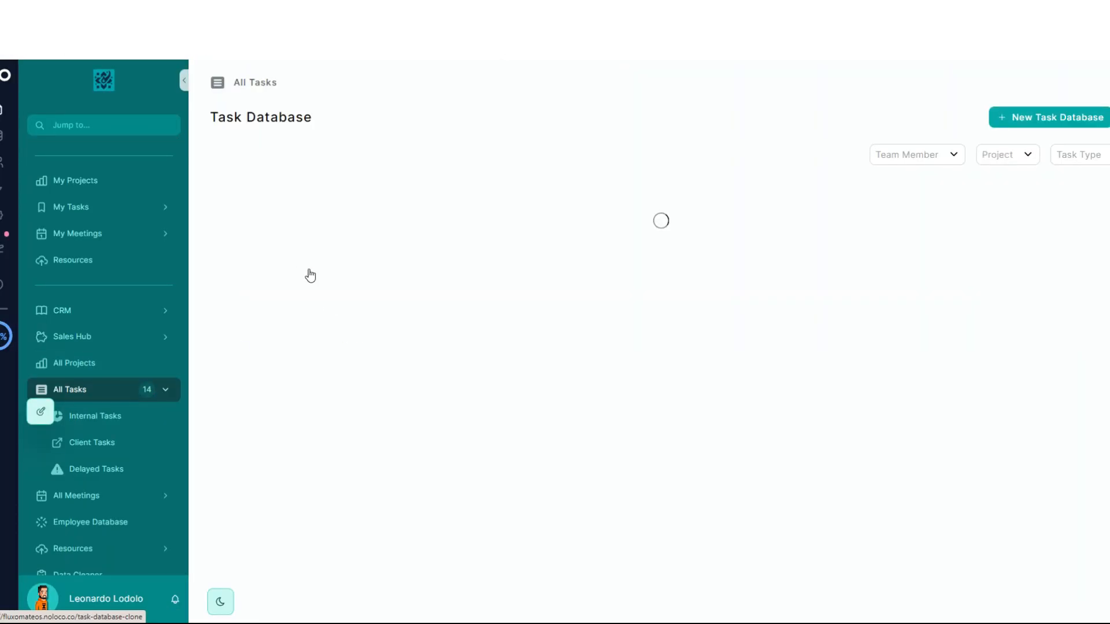
click(354, 270)
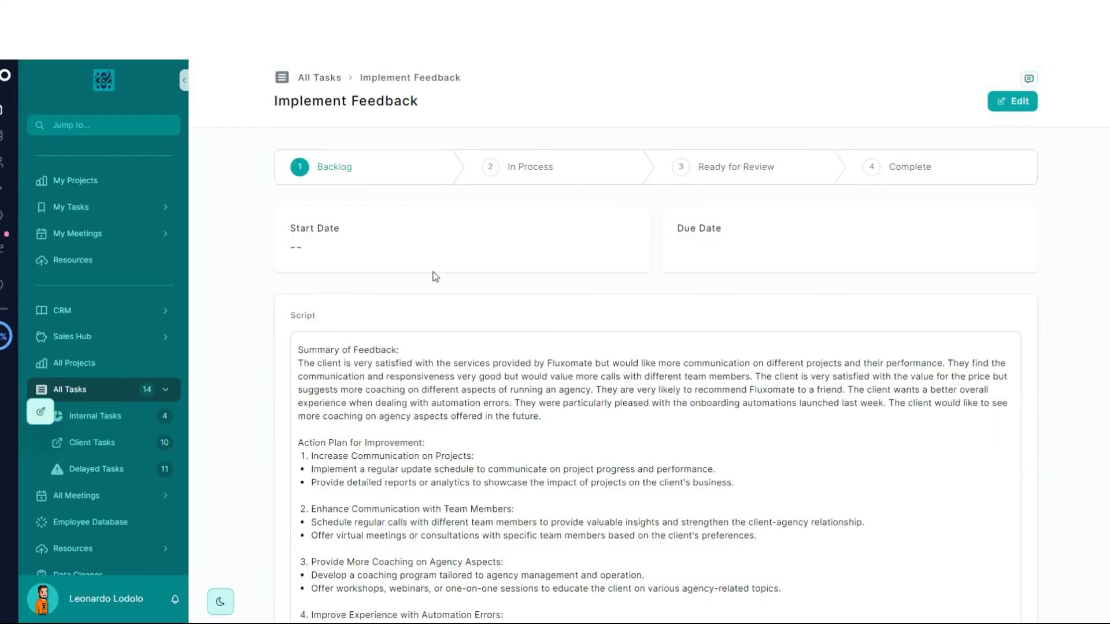
Review the feedback summary and action plan in the Implement Feedback task's Script section.
scroll(476, 310, down, 5)
scroll(471, 313, up, 2)
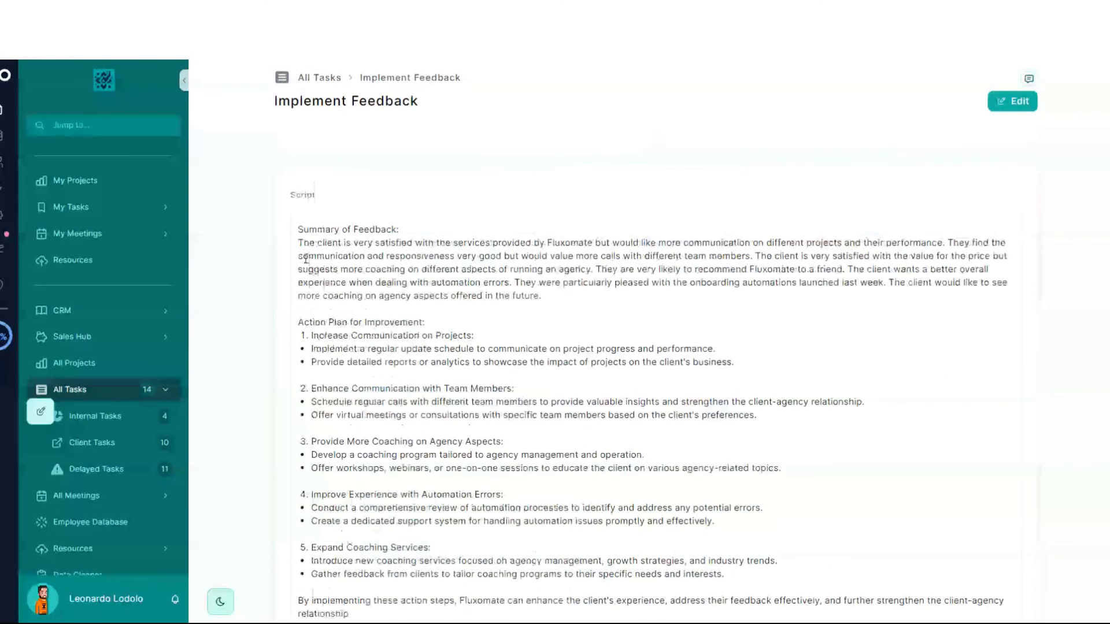
drag(303, 243, 595, 443)
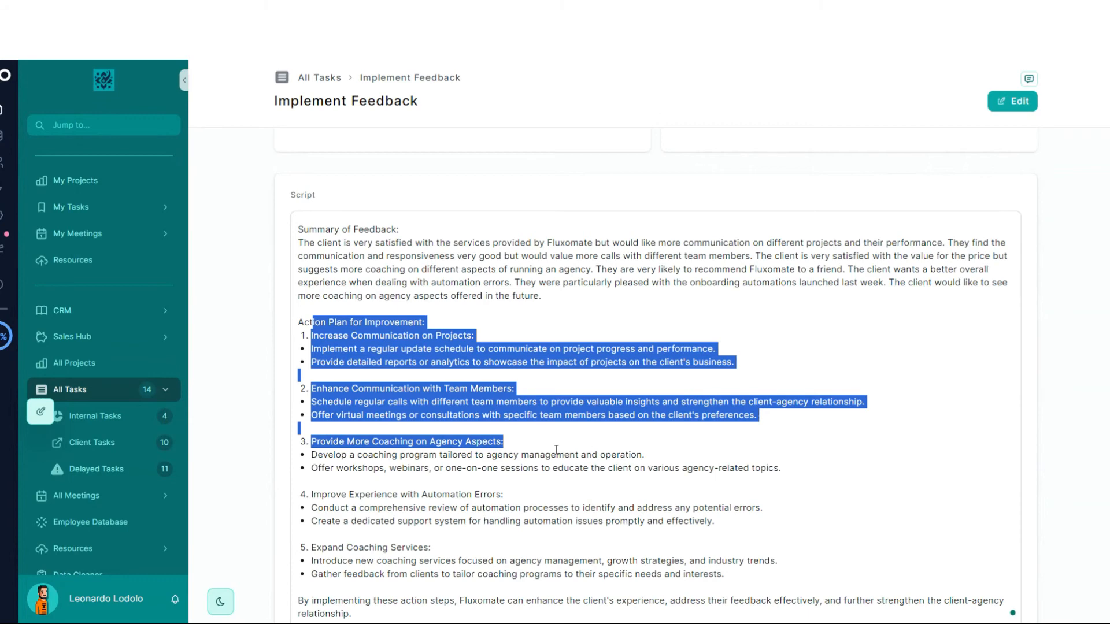
scroll(572, 347, down, 5)
scroll(492, 289, up, 7)
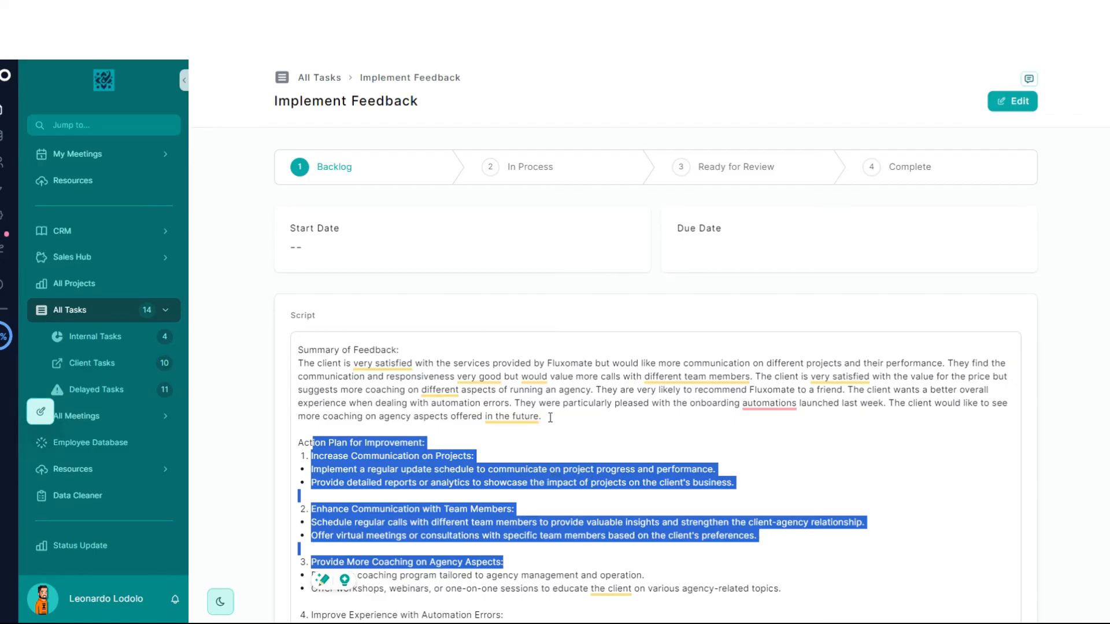
scroll(566, 359, down, 4)
scroll(588, 255, up, 4)
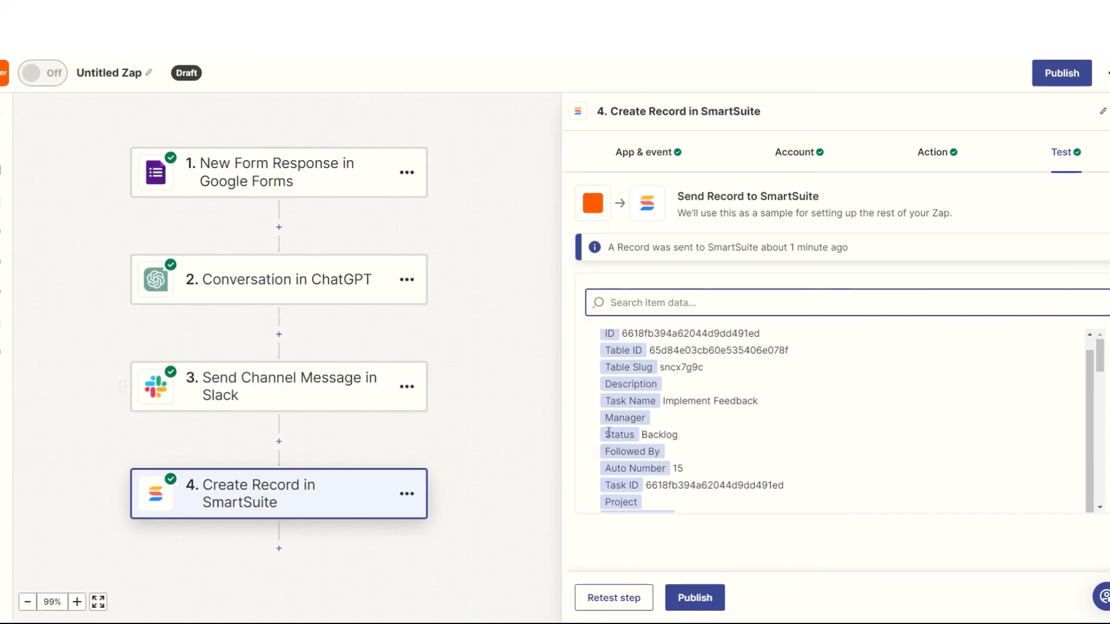
Review the action fields of the SmartSuite Create Record step in the Zap, including the mapped Script field.
click(559, 393)
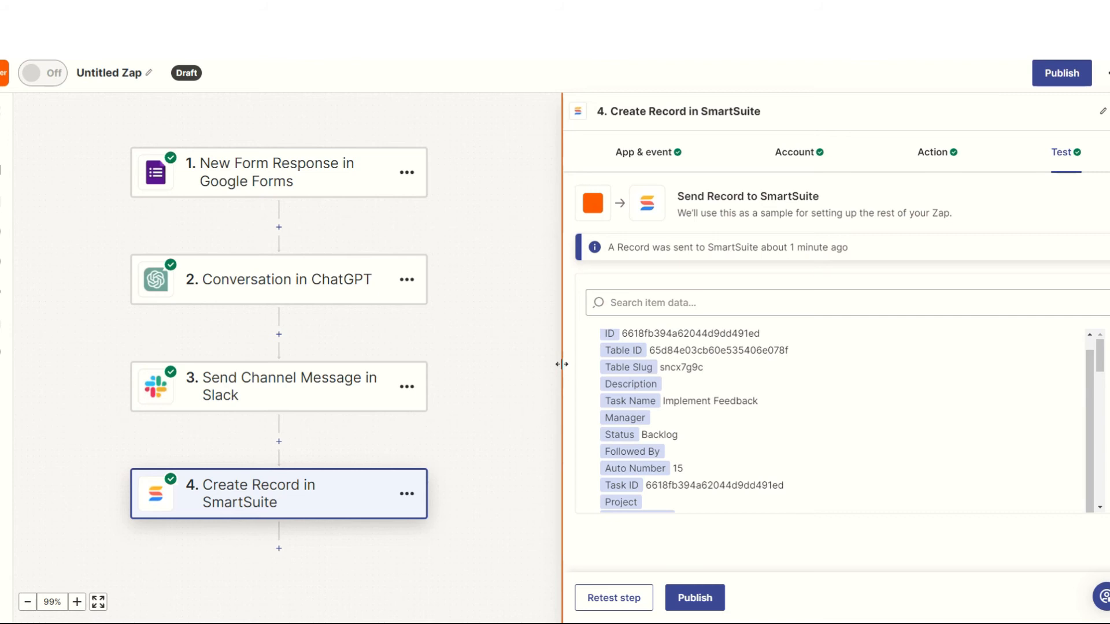
drag(561, 364, 614, 371)
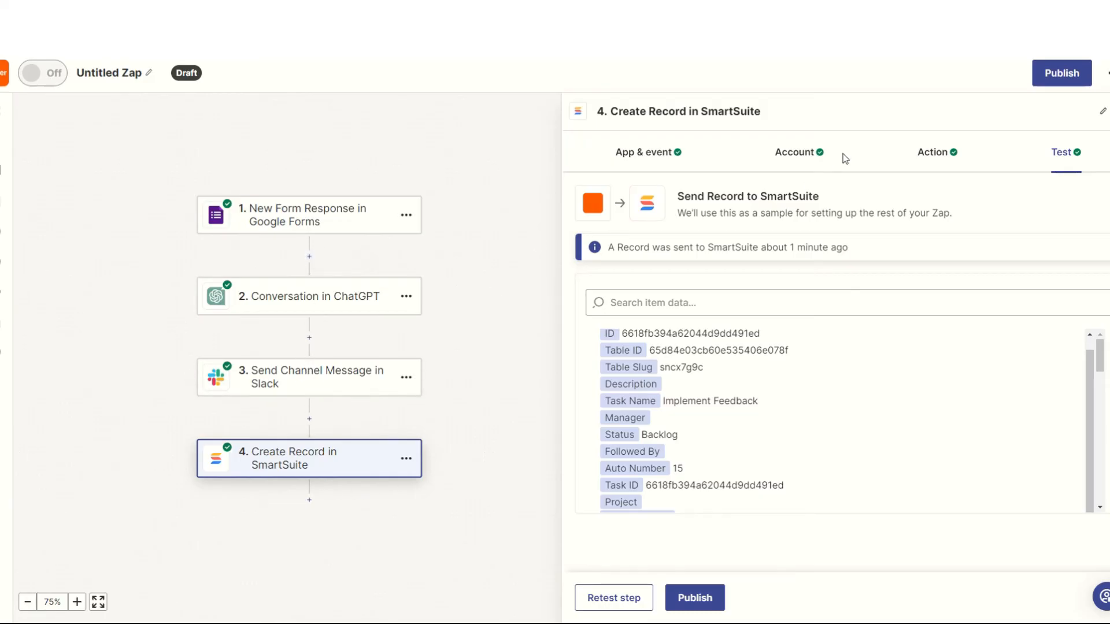
click(935, 156)
scroll(688, 359, up, 2)
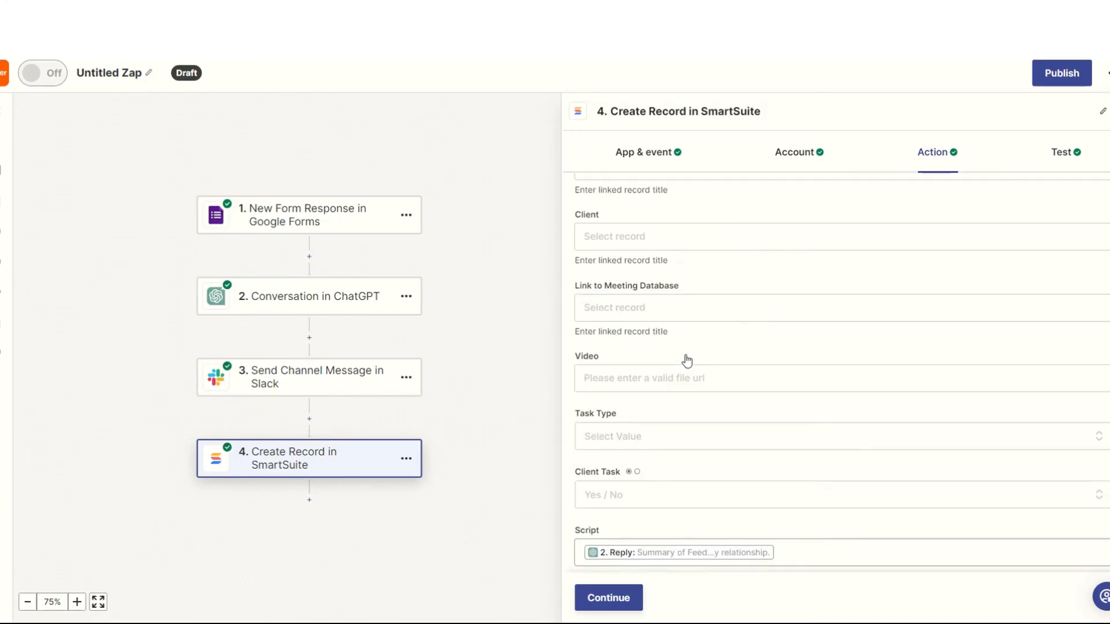
scroll(656, 308, down, 3)
scroll(662, 420, up, 2)
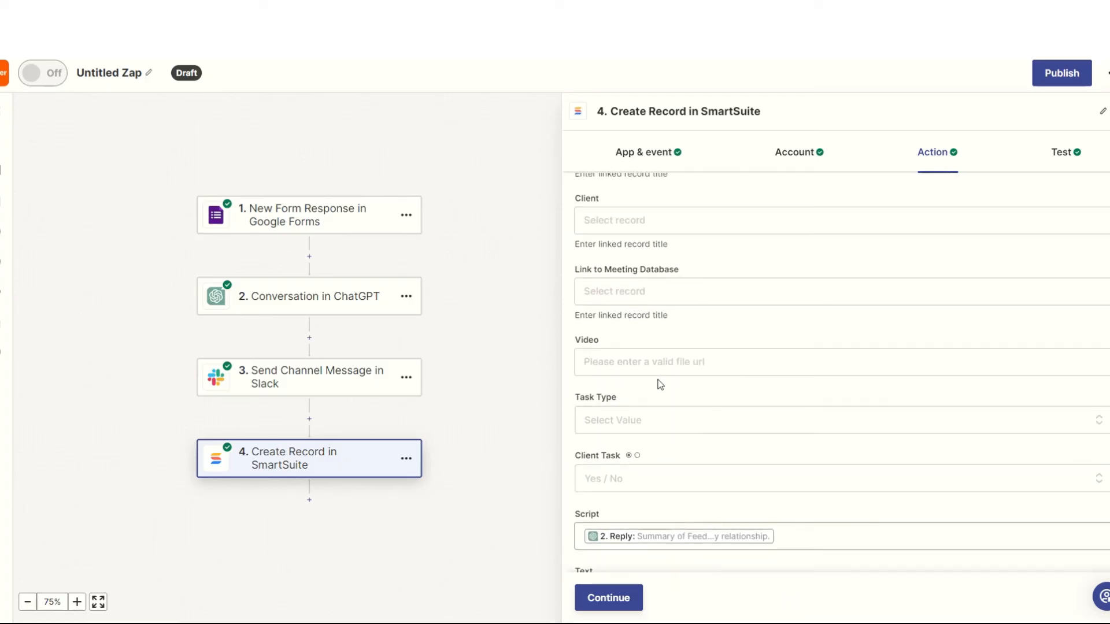
scroll(660, 385, up, 9)
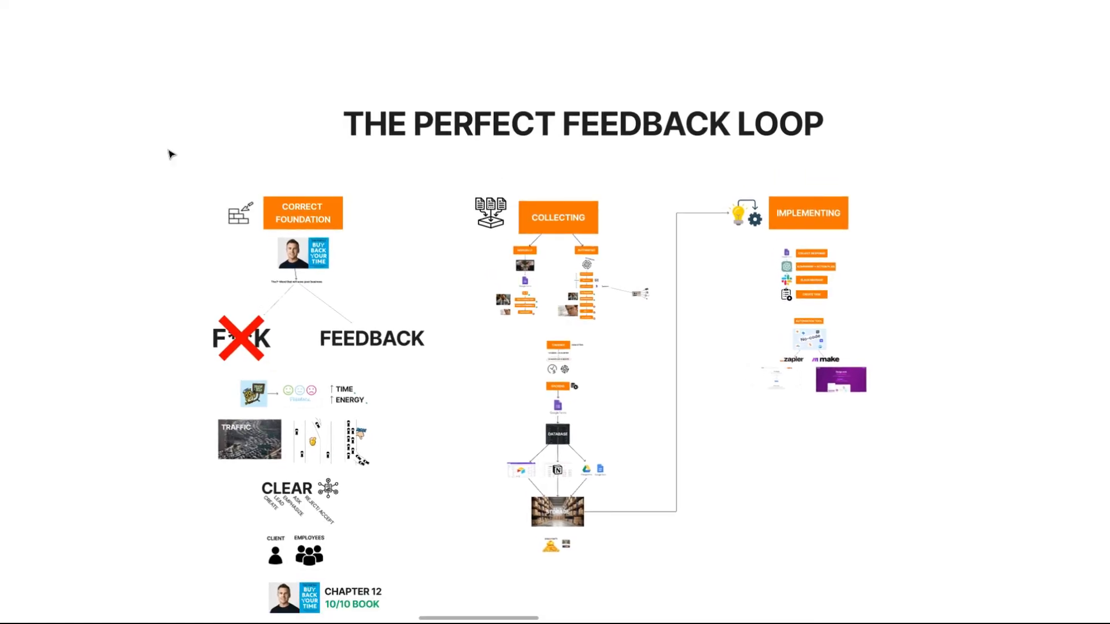
Review the Correct Foundation, Collecting and Implementing sections of The Perfect Feedback Loop whiteboard.
drag(169, 150, 347, 392)
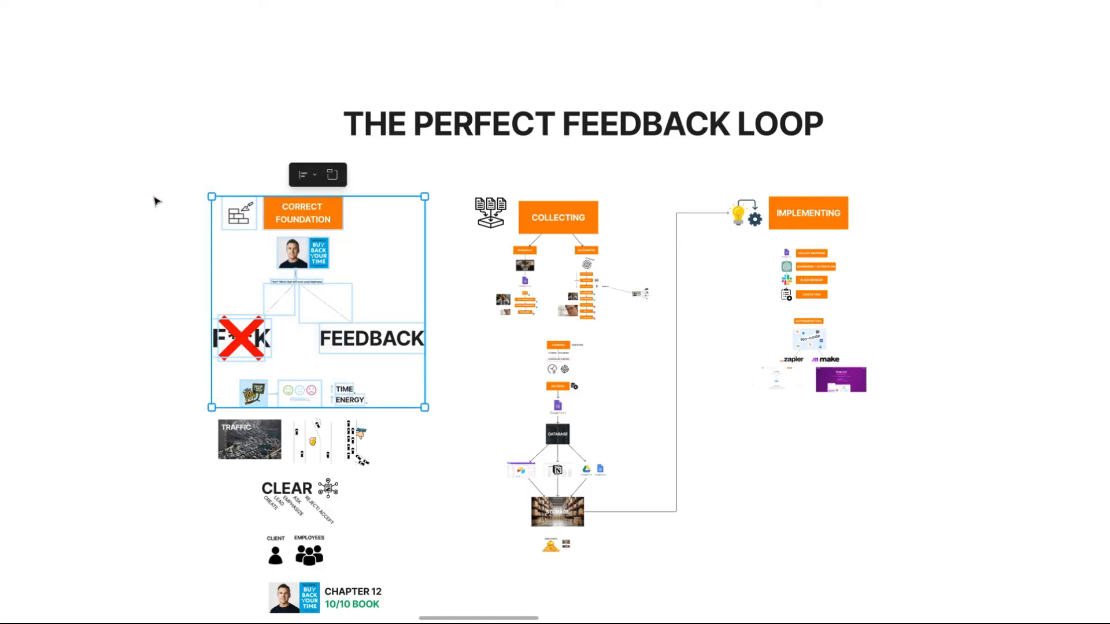
click(140, 181)
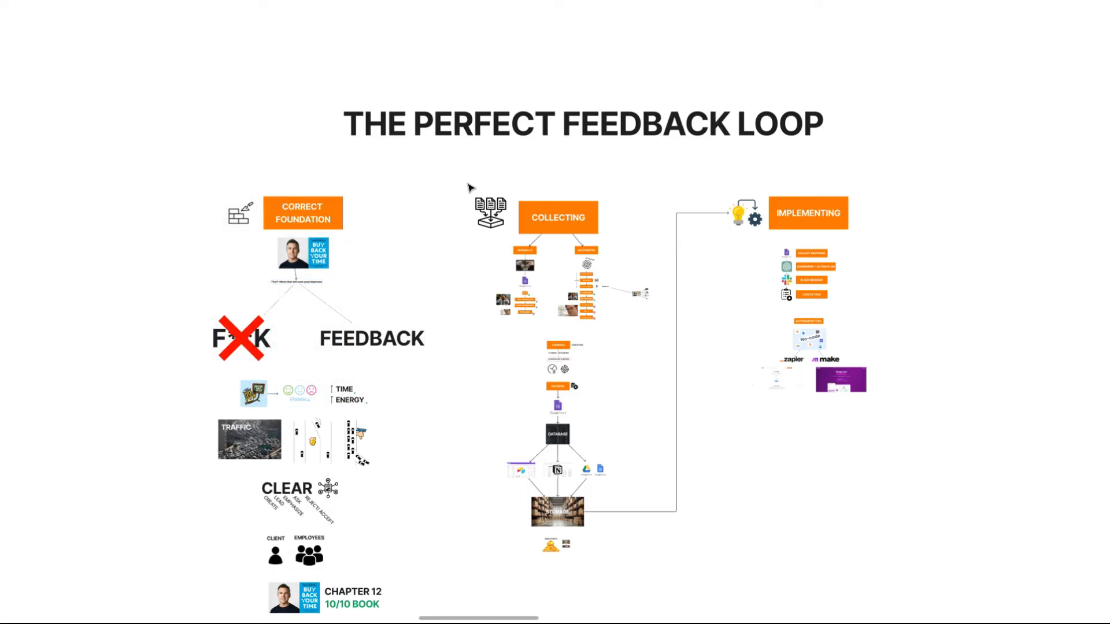
scroll(530, 255, up, 5)
scroll(530, 255, down, 4)
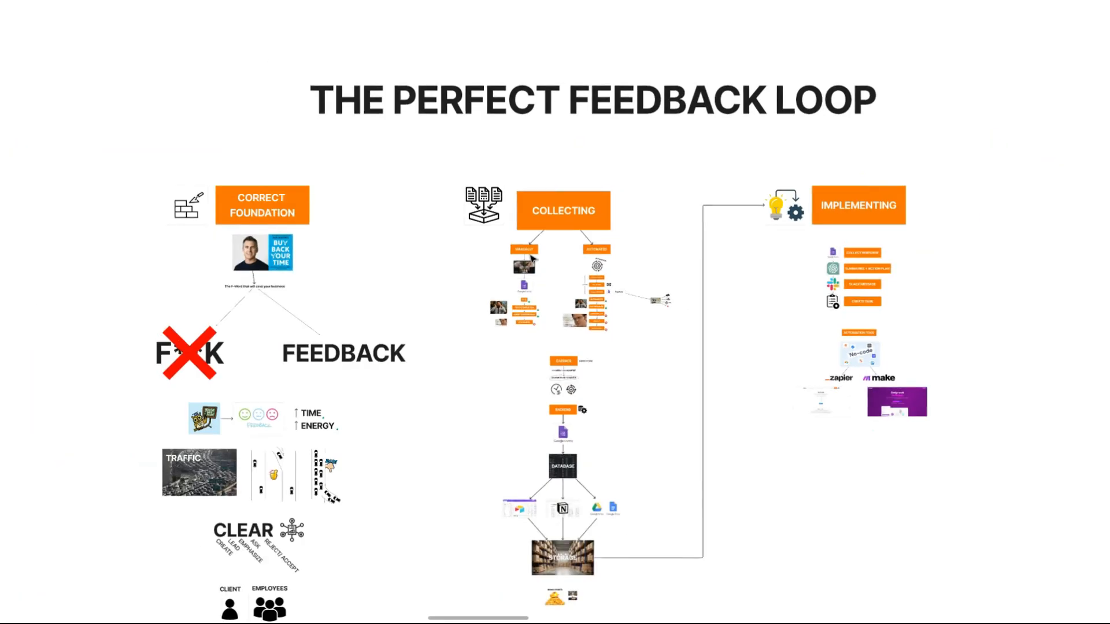
scroll(780, 217, up, 1)
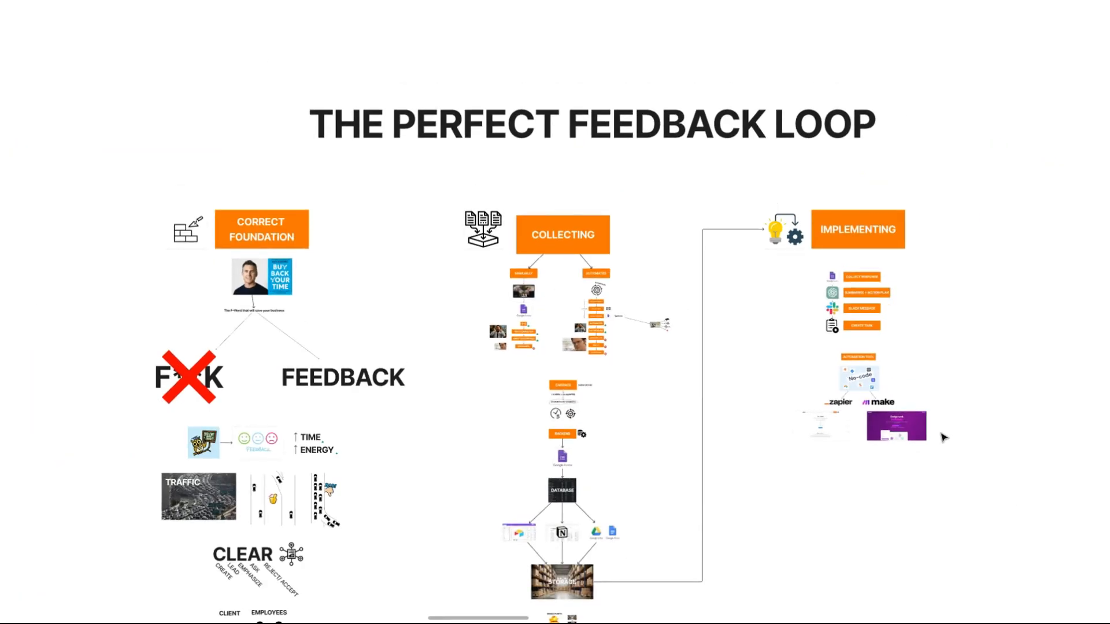
drag(960, 471, 762, 261)
click(992, 503)
scroll(727, 223, up, 1)
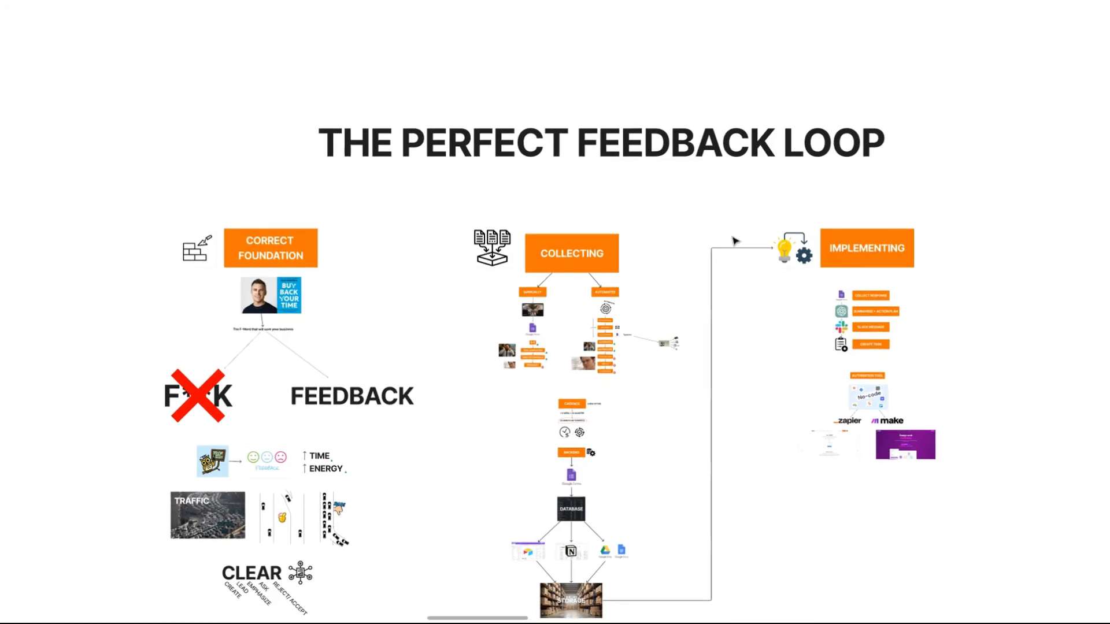